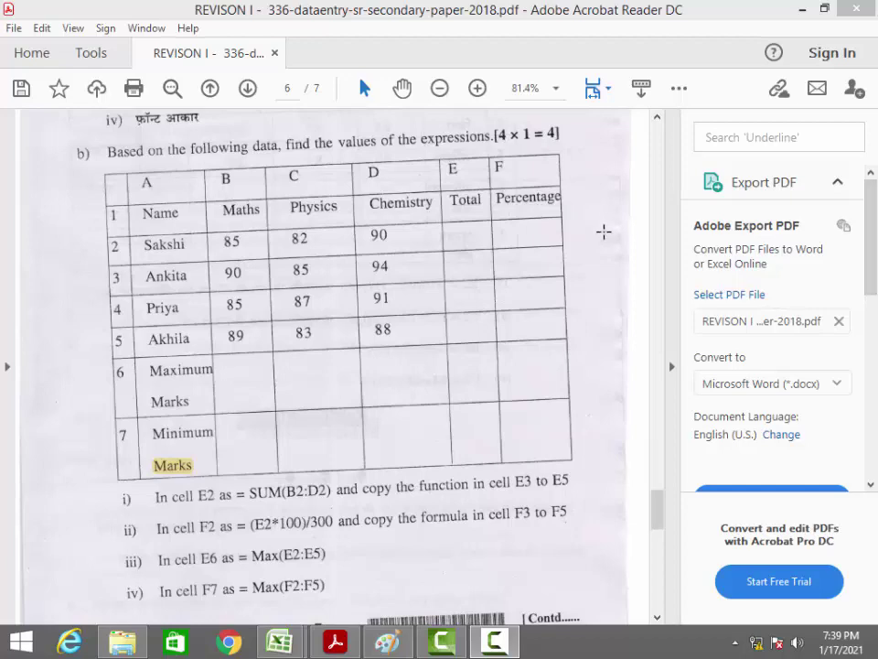
- Read exam question 6 b on page 6, including its marks table and the four formula expressions
left_click(605, 200)
scroll(552, 243, "up", 10)
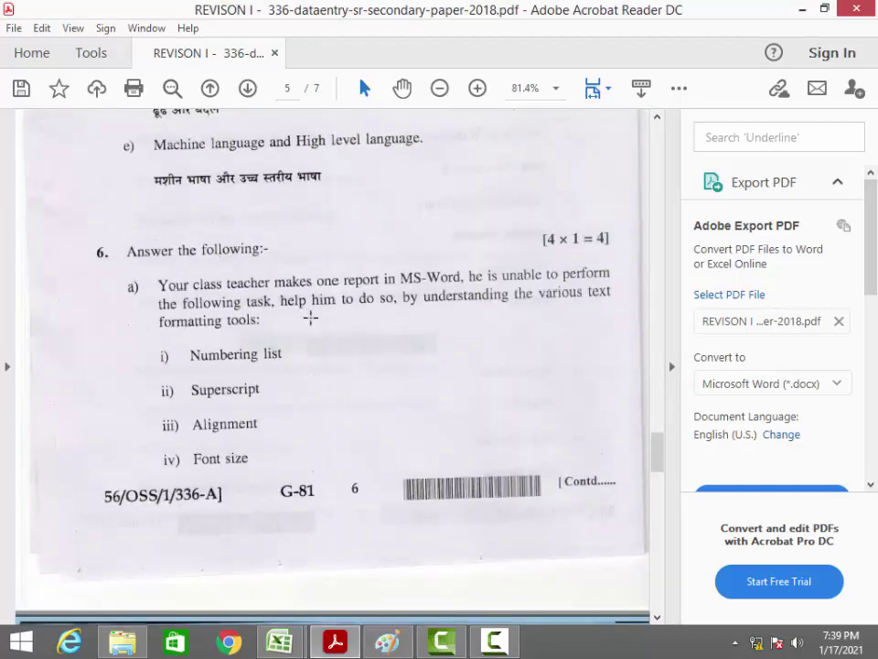
scroll(310, 320, "down", 10)
scroll(291, 333, "down", 5)
left_click(66, 232)
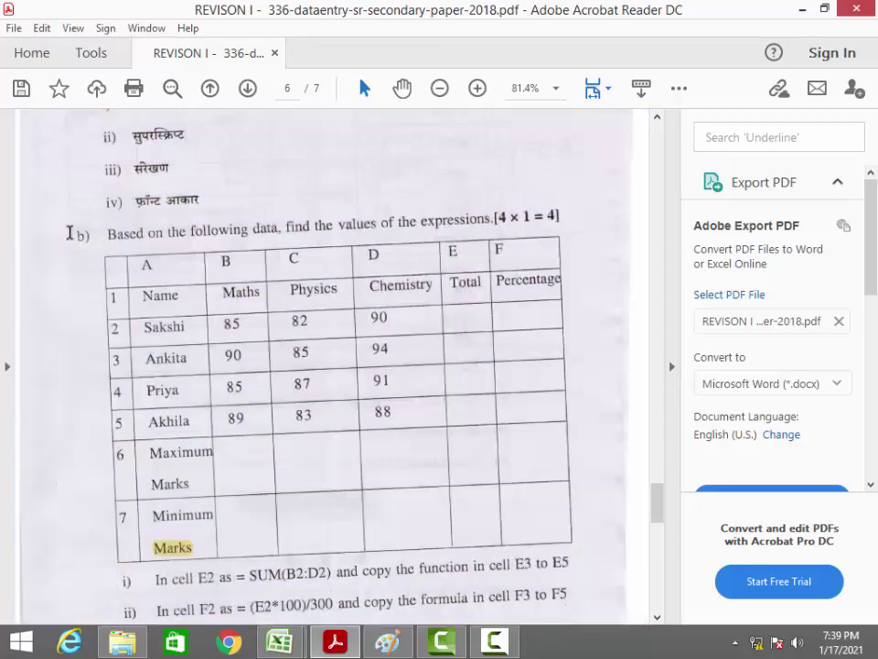
double_click(78, 235)
left_click(92, 298)
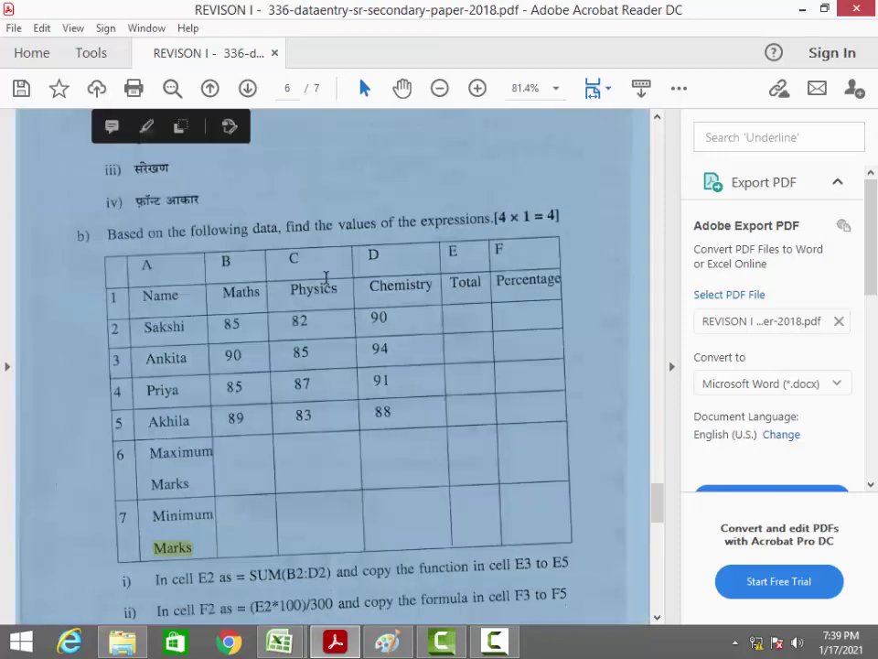
left_click(310, 287)
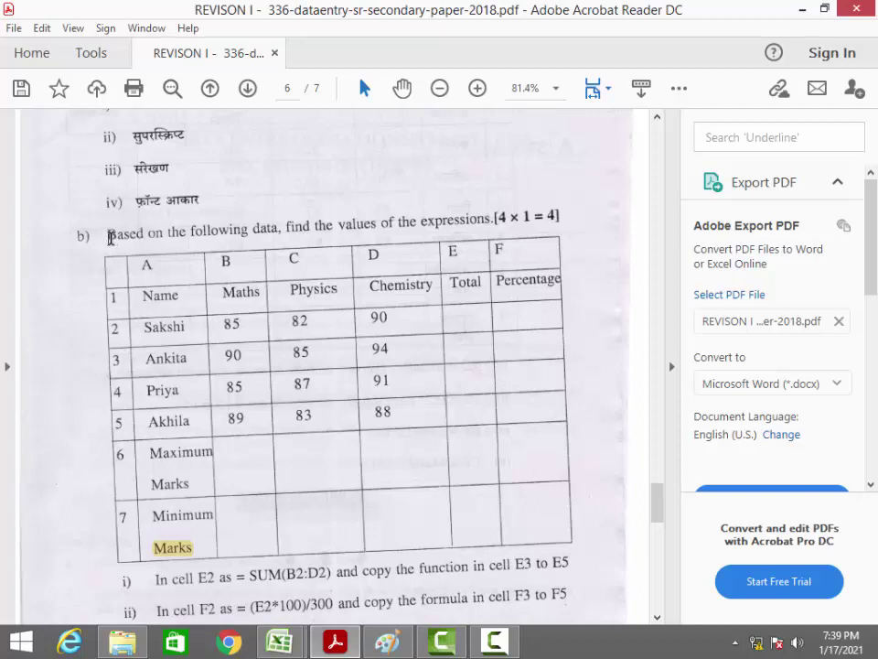
left_click_drag(108, 238, 495, 222)
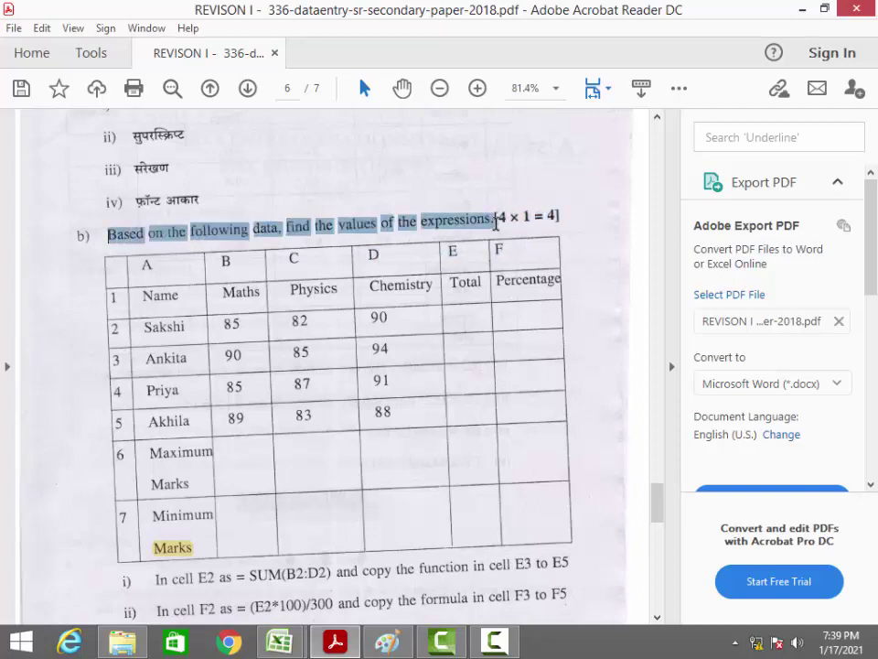
left_click(571, 274)
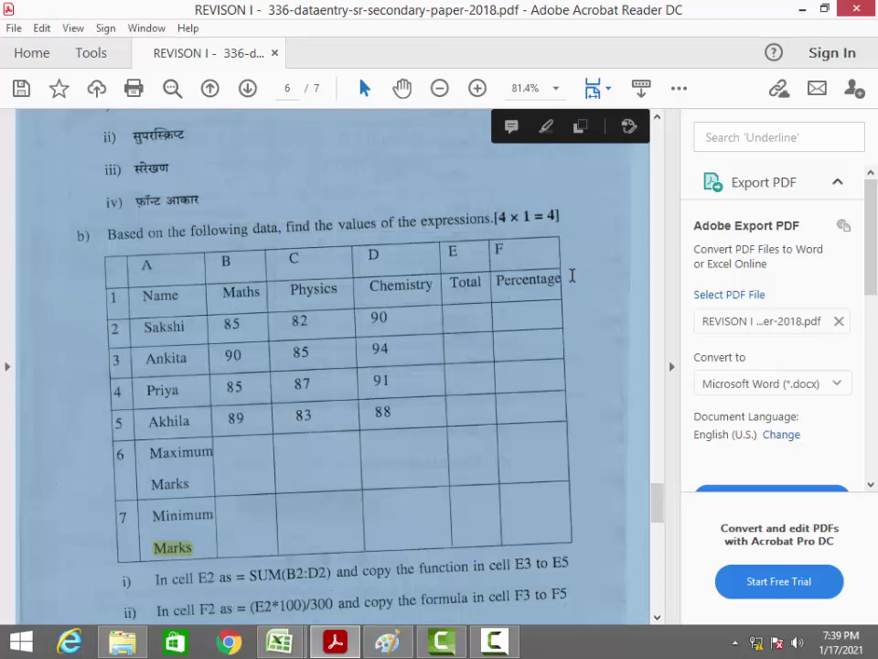
left_click(574, 273)
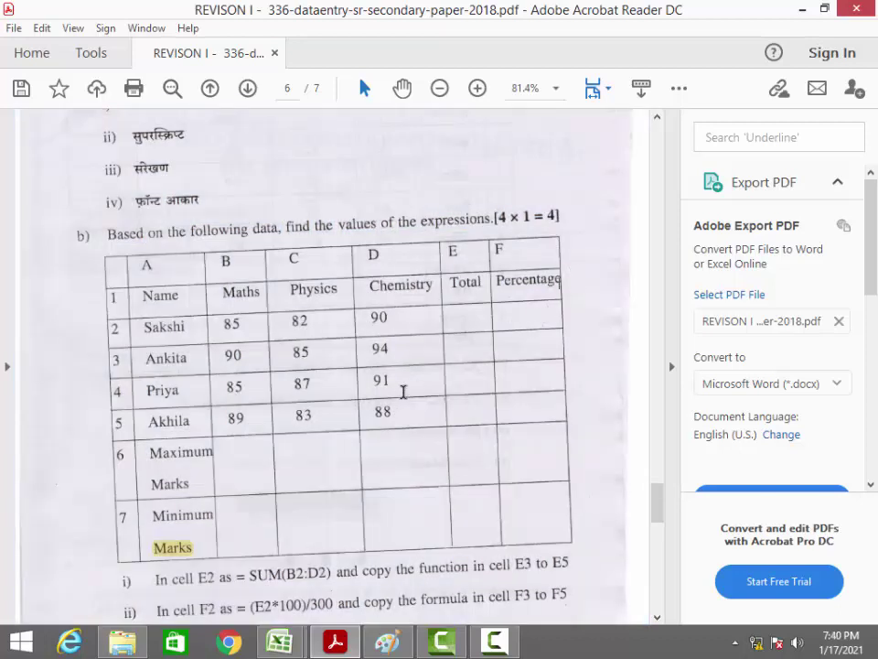
scroll(399, 388, "down", 1)
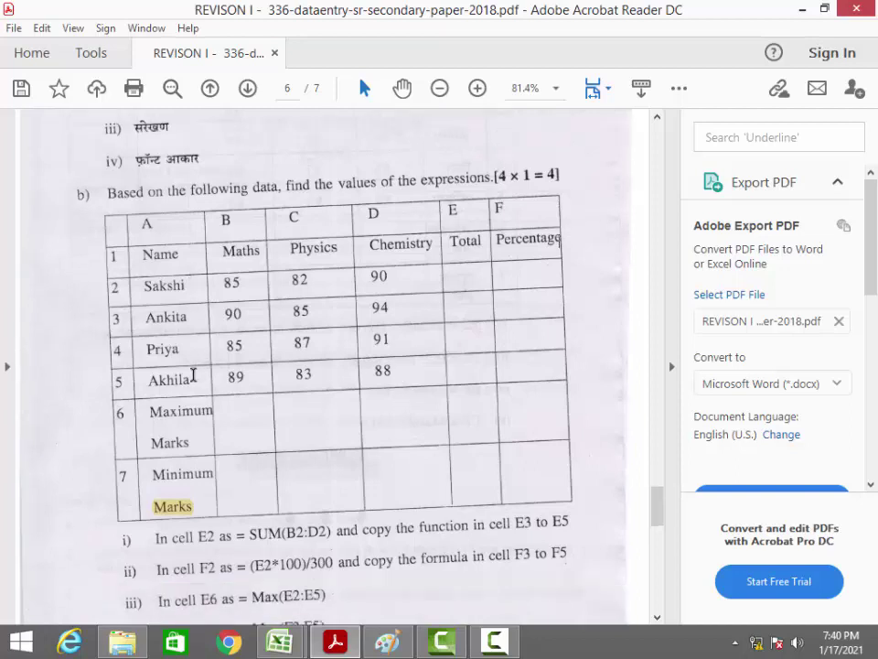
scroll(292, 563, "down", 1)
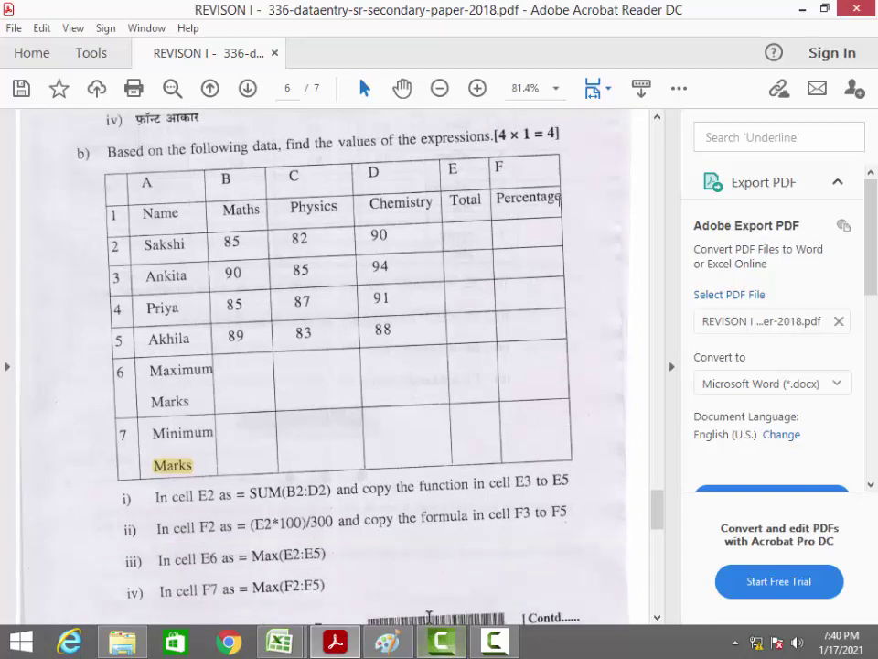
- Switch to Paint and compare the written solution for expression i with cell E2 in the exam question's table
left_click(389, 640)
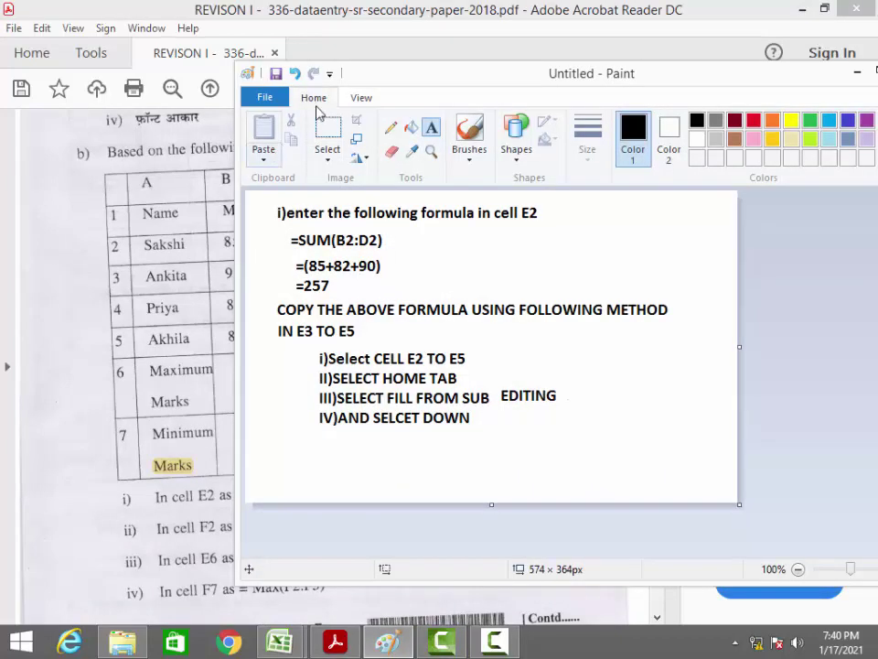
mouse_move(351, 81)
left_mouse_down()
mouse_move(633, 482)
mouse_move(422, 604)
left_mouse_up()
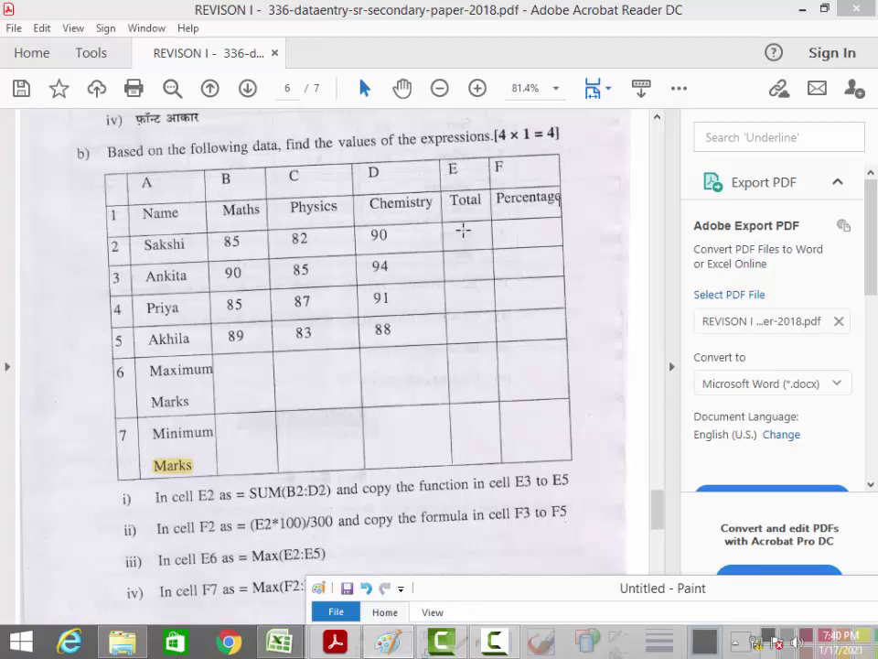
left_click_drag(455, 231, 491, 240)
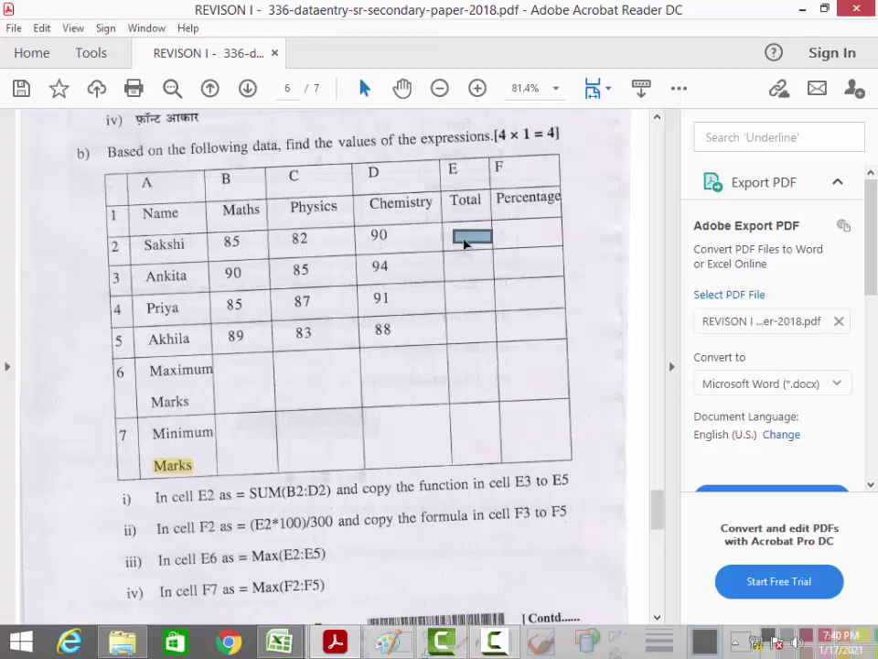
left_click(388, 641)
mouse_move(473, 596)
left_mouse_down()
mouse_move(575, 294)
mouse_move(736, 163)
mouse_move(682, 92)
mouse_move(645, 92)
left_mouse_up()
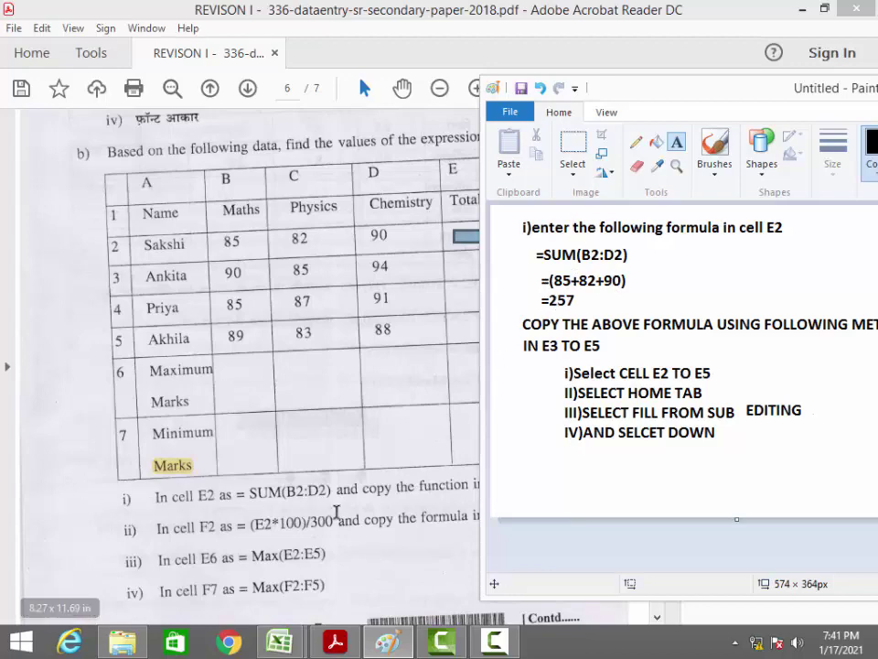
mouse_move(725, 96)
left_mouse_down()
mouse_move(609, 489)
mouse_move(609, 564)
left_mouse_up()
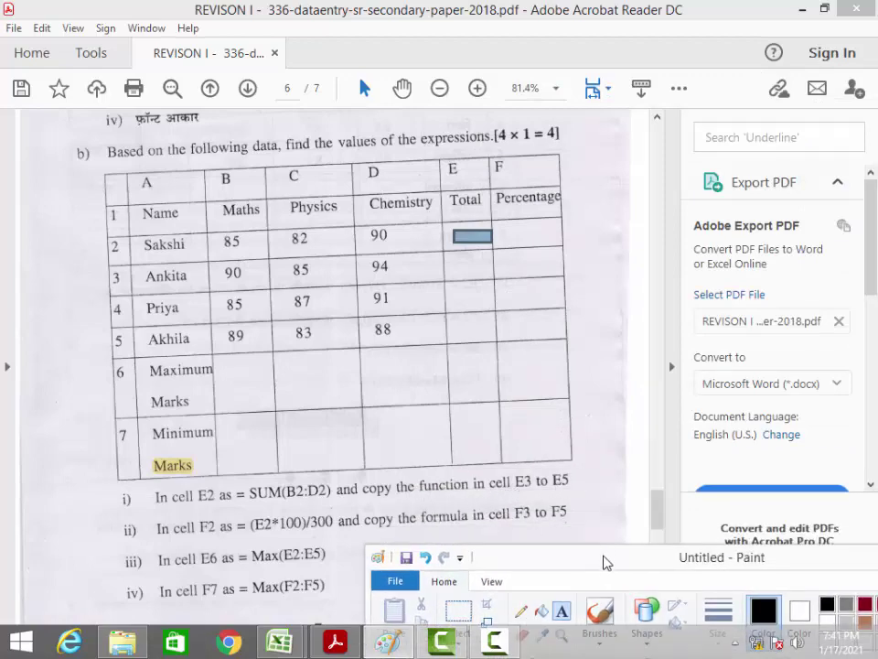
mouse_move(606, 561)
left_mouse_down()
mouse_move(534, 281)
mouse_move(539, 127)
mouse_move(561, 125)
left_mouse_up()
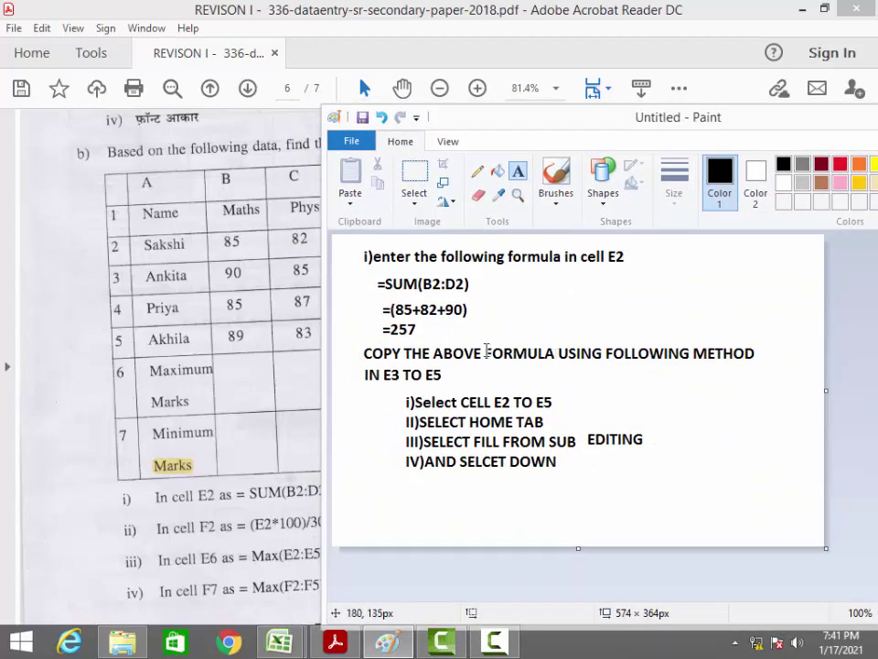
- Strike out the word FORMULA in the copy instruction with a red pencil line and handwrite a short correction above it
left_click_drag(487, 352, 550, 359)
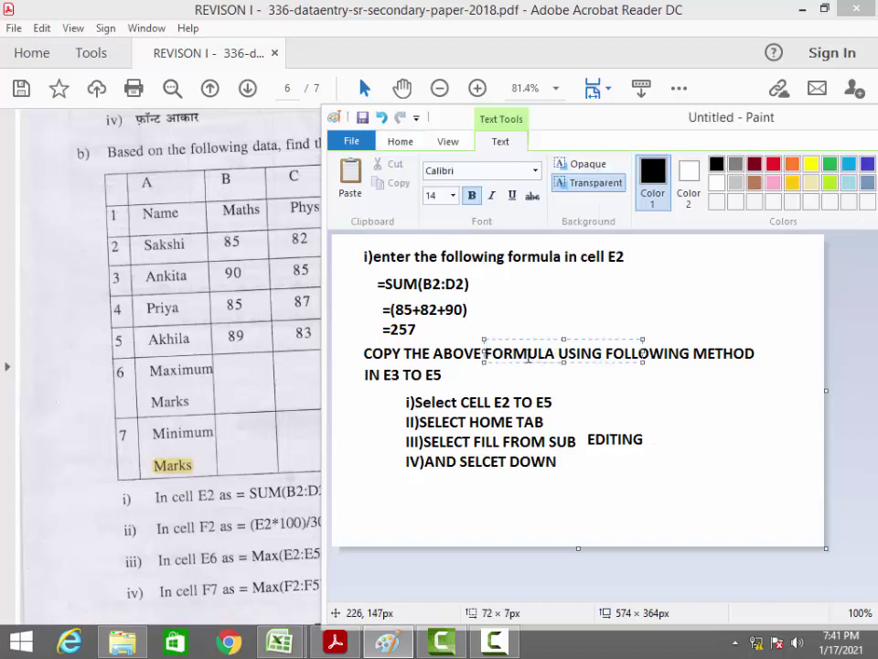
left_click(532, 373)
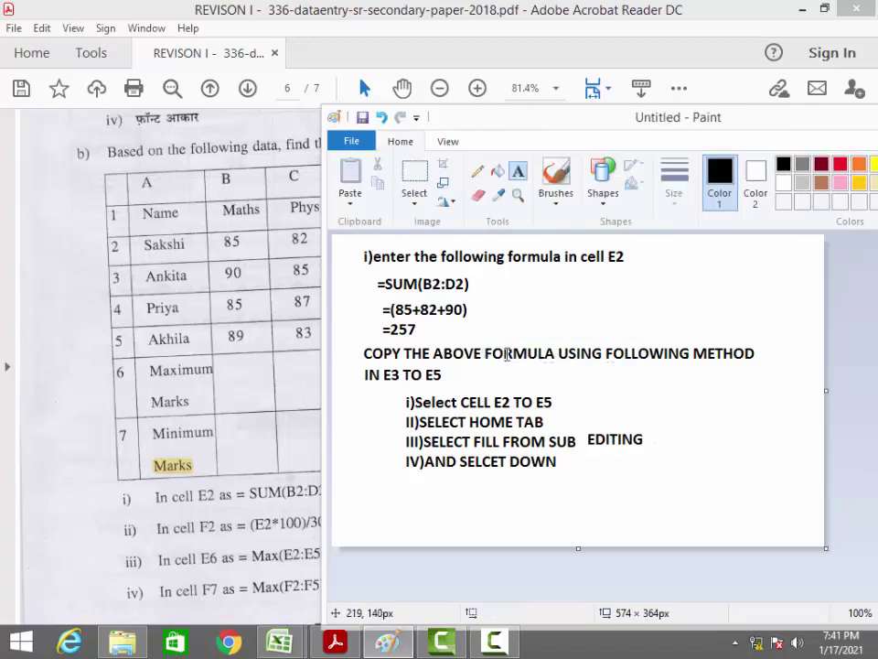
left_click(477, 172)
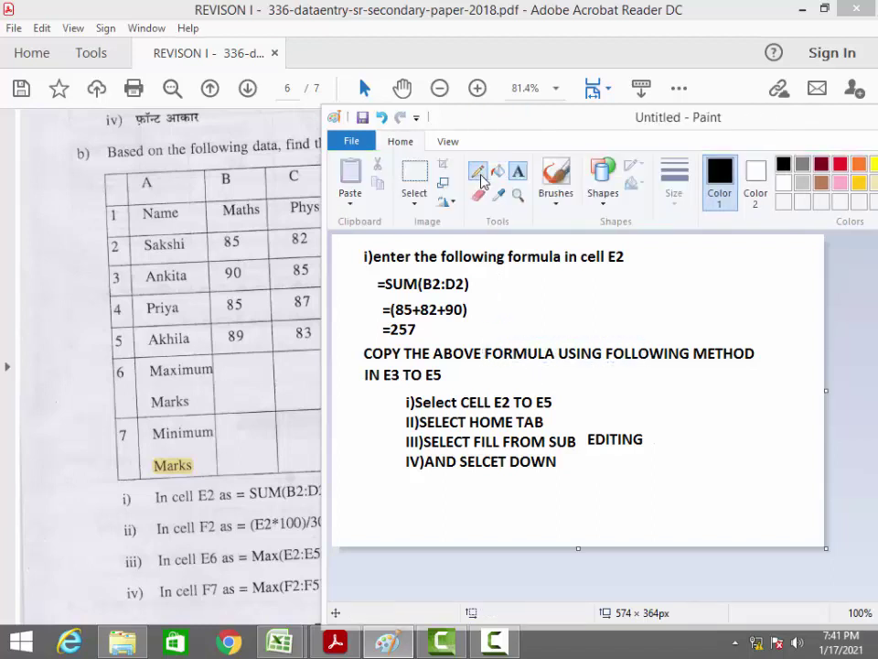
left_click(838, 165)
left_click_drag(486, 352, 554, 351)
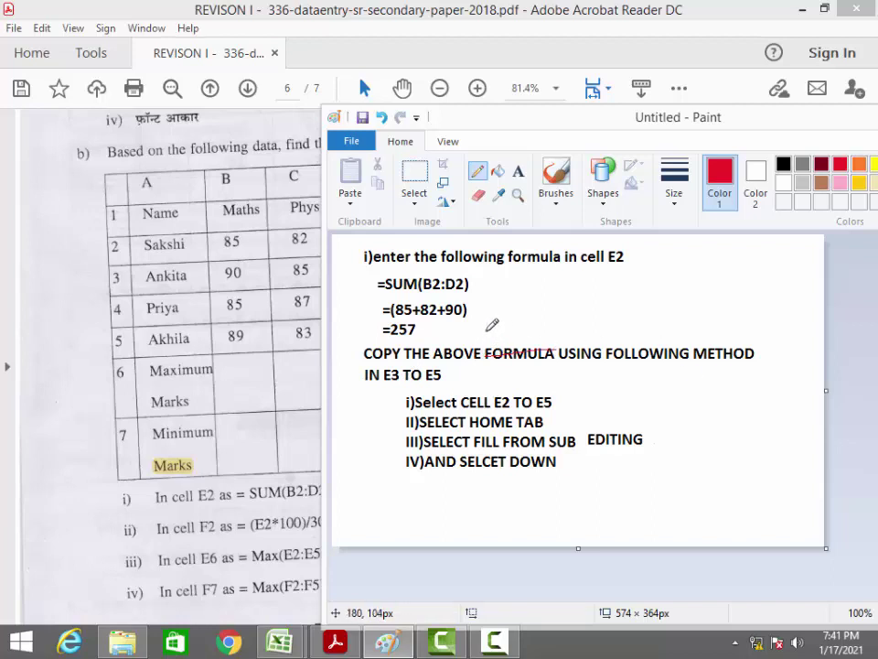
mouse_move(486, 330)
left_mouse_down()
mouse_move(485, 343)
mouse_move(525, 351)
left_mouse_up()
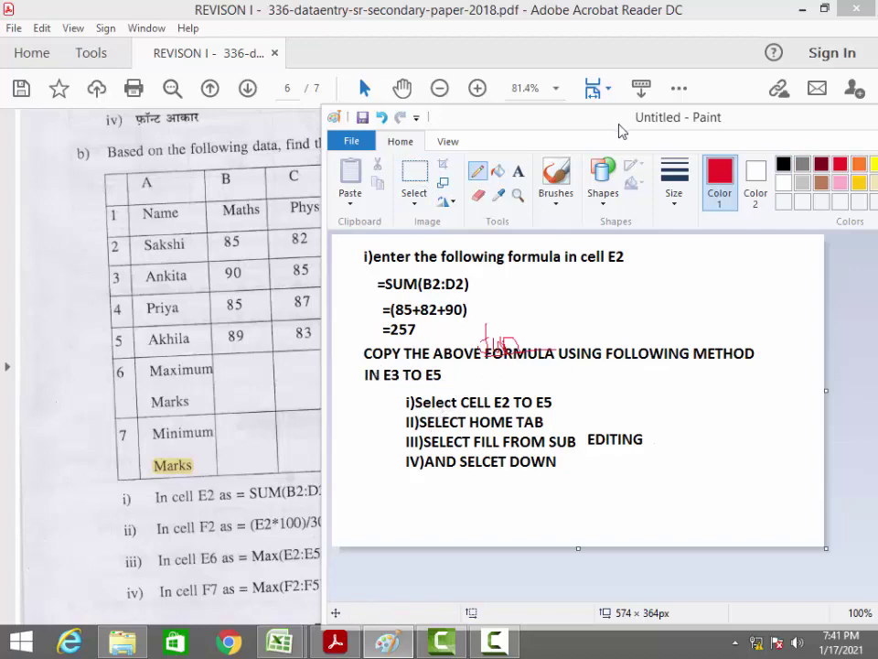
- Handwrite red pencil annotations above line III of the copy method, near FROM and between SUB and EDITING
mouse_move(619, 131)
left_mouse_down()
mouse_move(737, 173)
mouse_move(824, 189)
left_mouse_up()
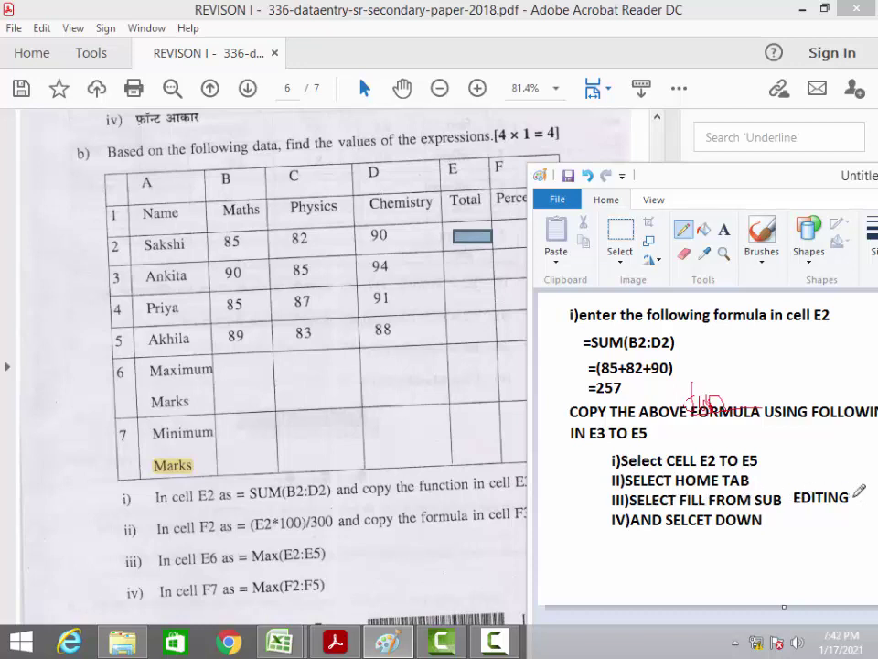
mouse_move(776, 178)
left_mouse_down()
mouse_move(670, 158)
mouse_move(659, 142)
left_mouse_up()
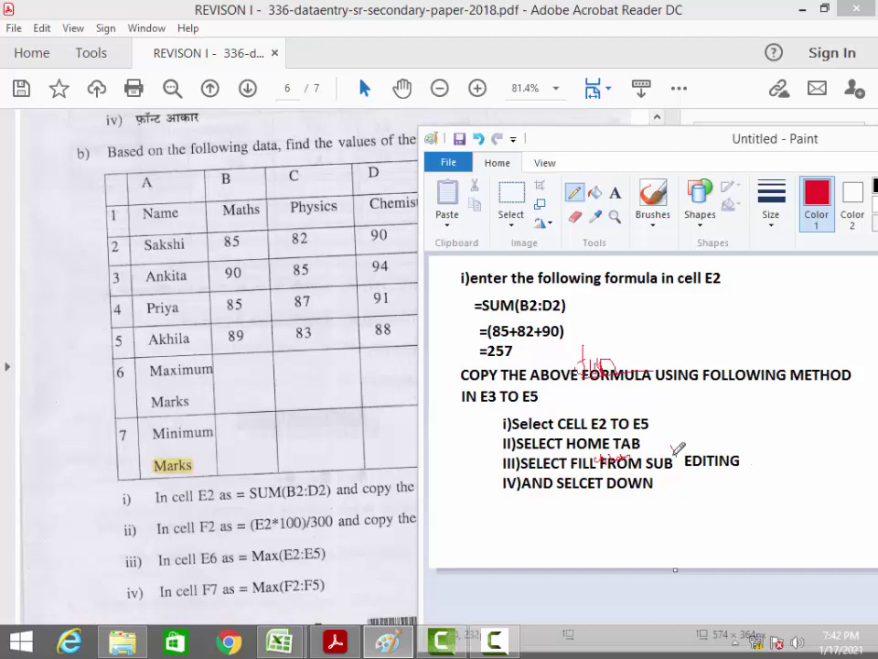
left_click_drag(673, 452, 694, 436)
- Switch to the MRKS SOLVED workbook in Excel and enter =SUM(B2:D2) in cell E2 of the 2018 sheet
mouse_move(279, 640)
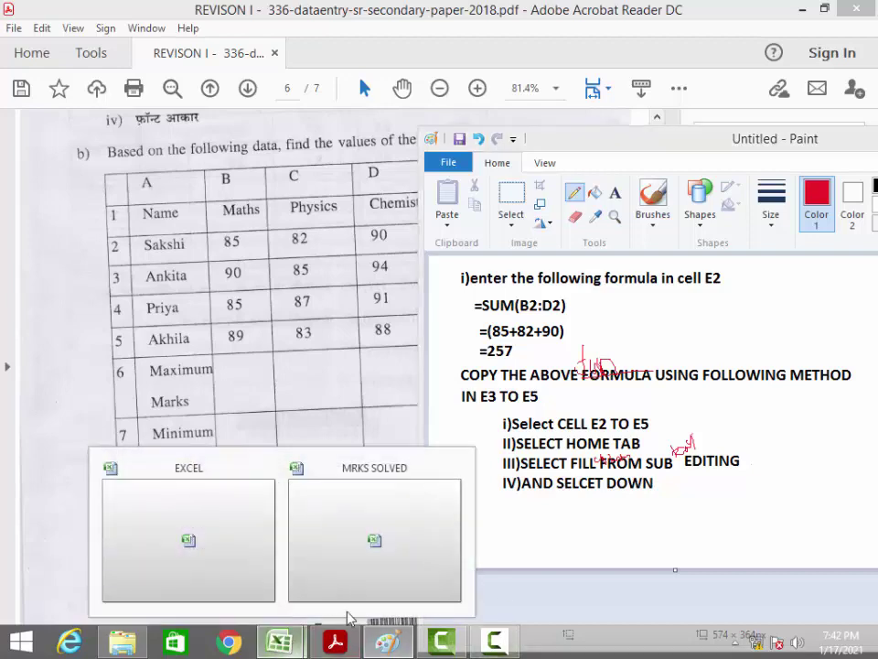
left_click(348, 550)
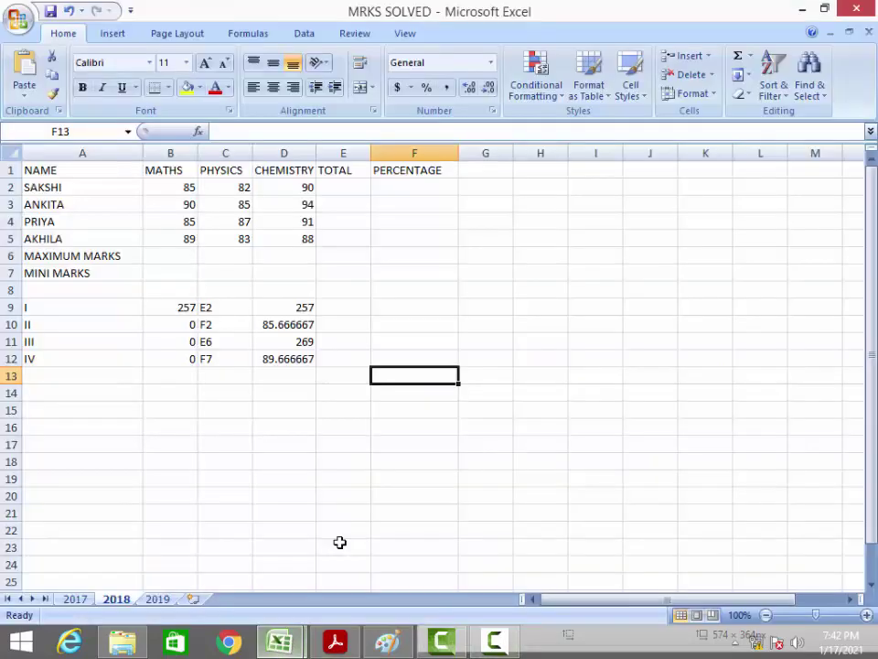
left_click(273, 443)
left_click(332, 189)
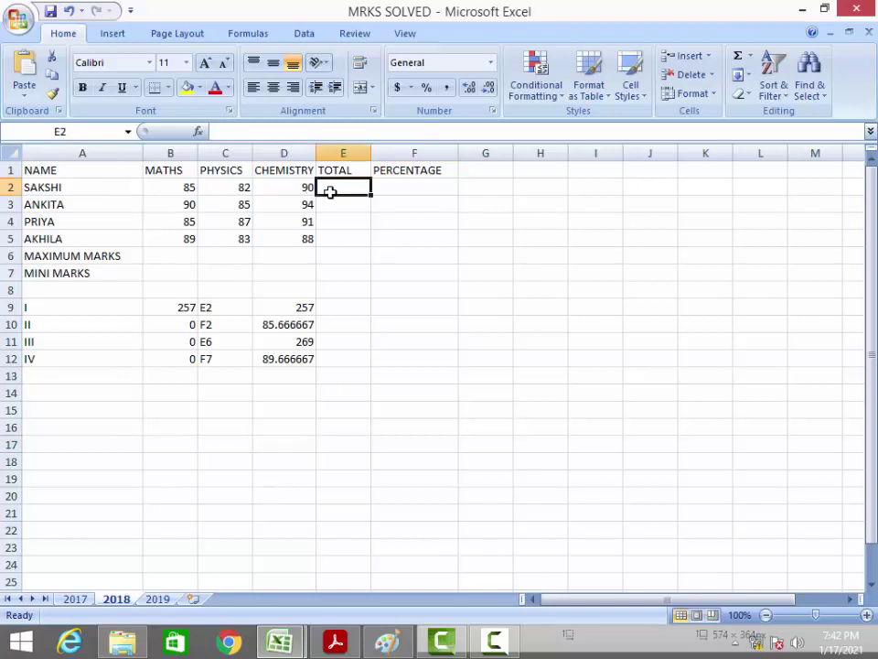
type("=")
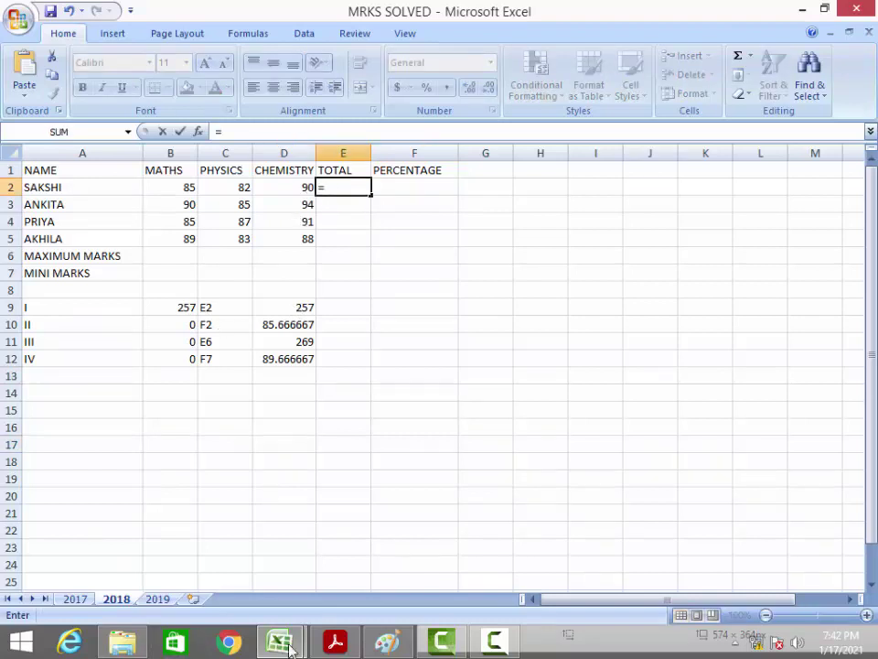
left_click(388, 640)
type("SUM")
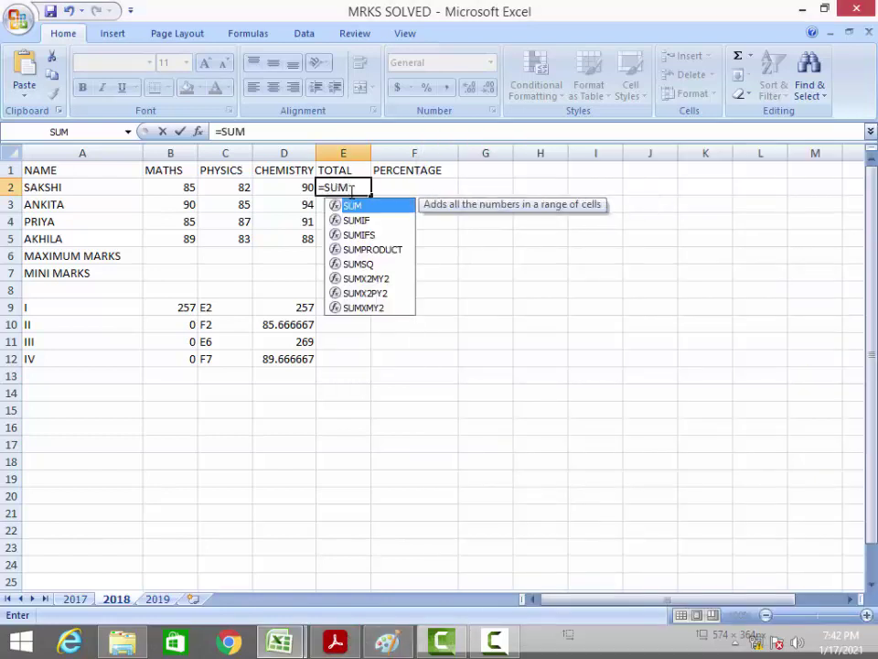
type("(B2")
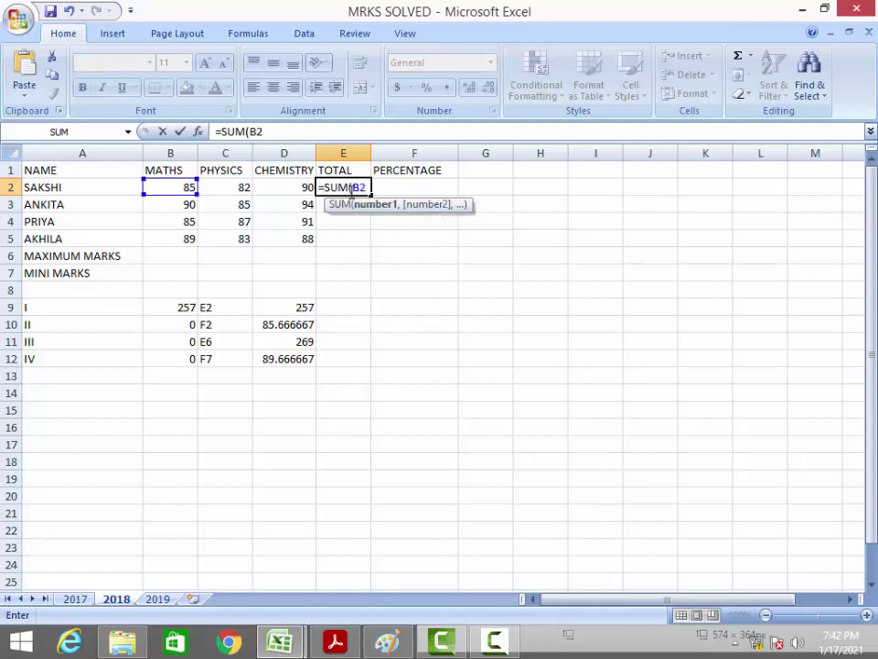
type(":D2")
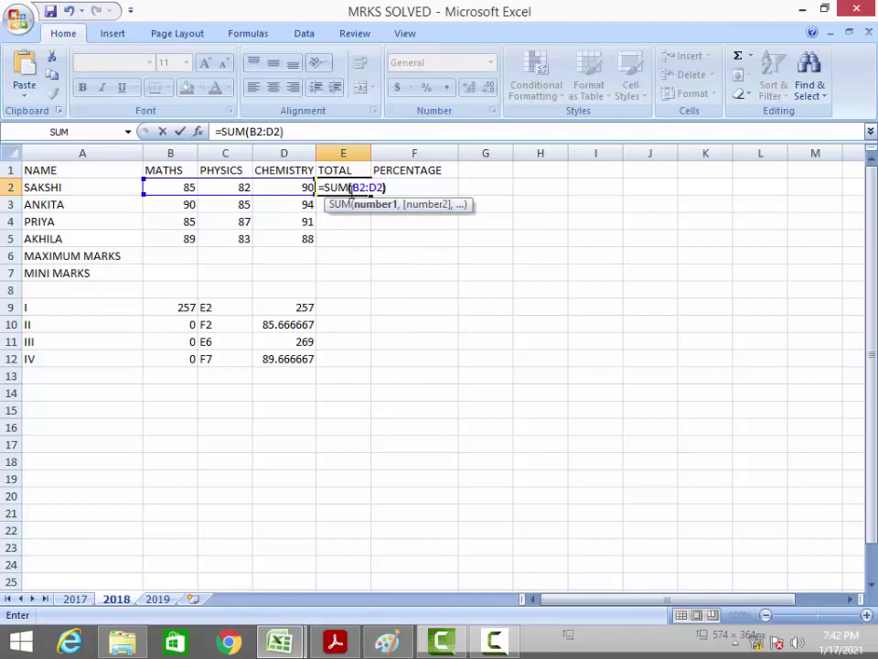
type(")")
key("Return")
left_click(343, 189)
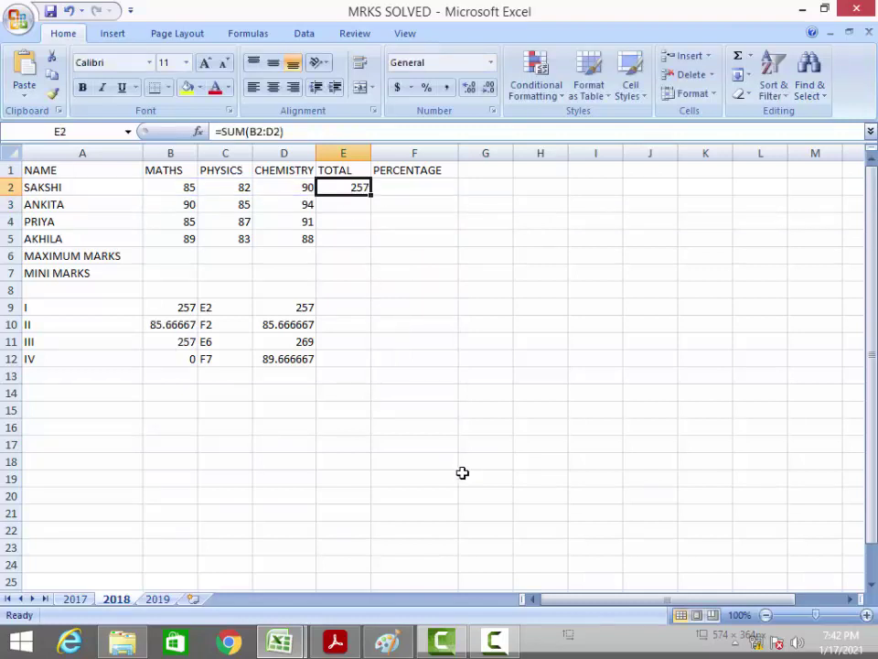
- Check the copy method in the Paint notes and fill the E2 total formula down through cell E5
left_click(388, 642)
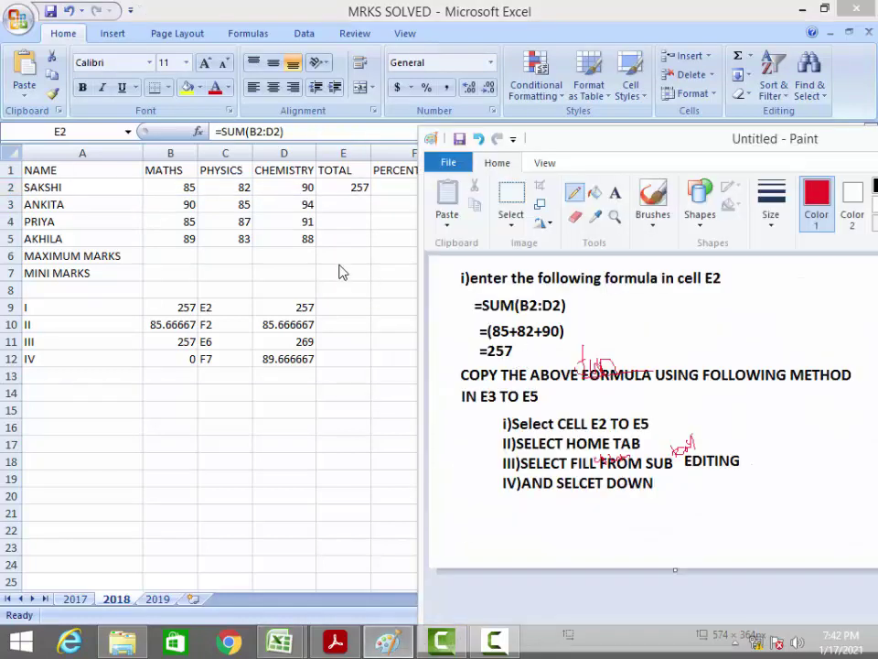
left_click(348, 189)
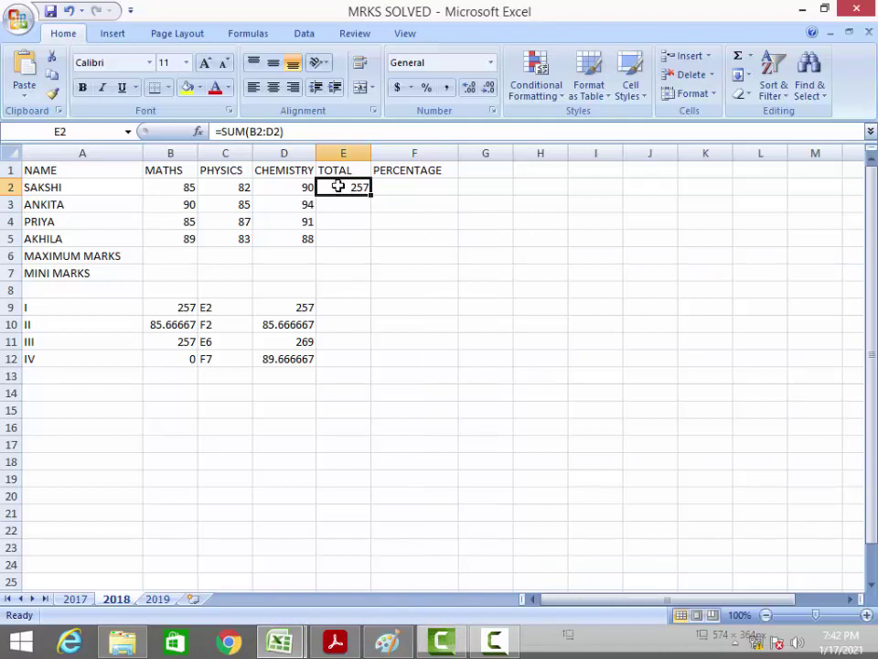
left_click_drag(338, 186, 342, 237)
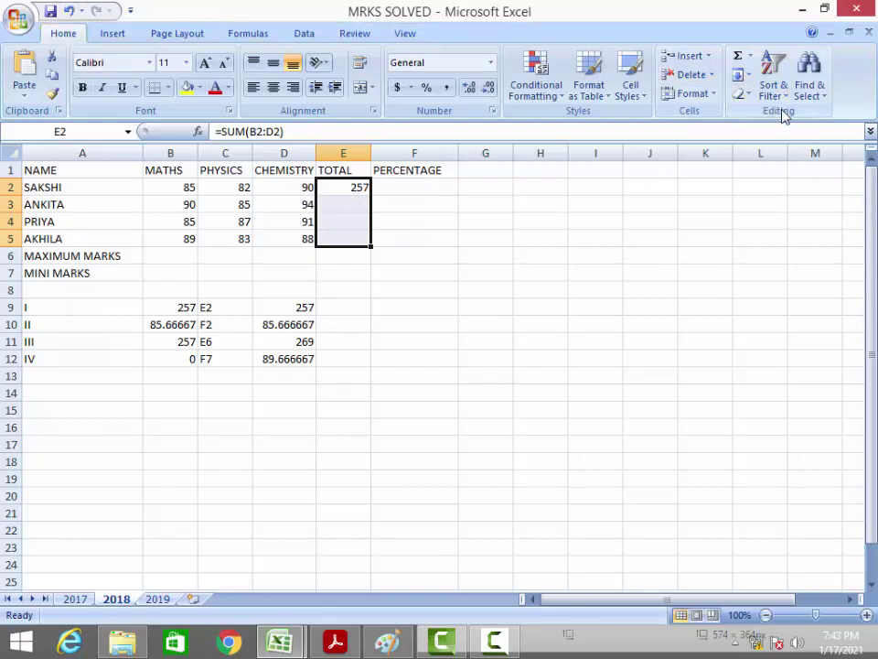
left_click(748, 76)
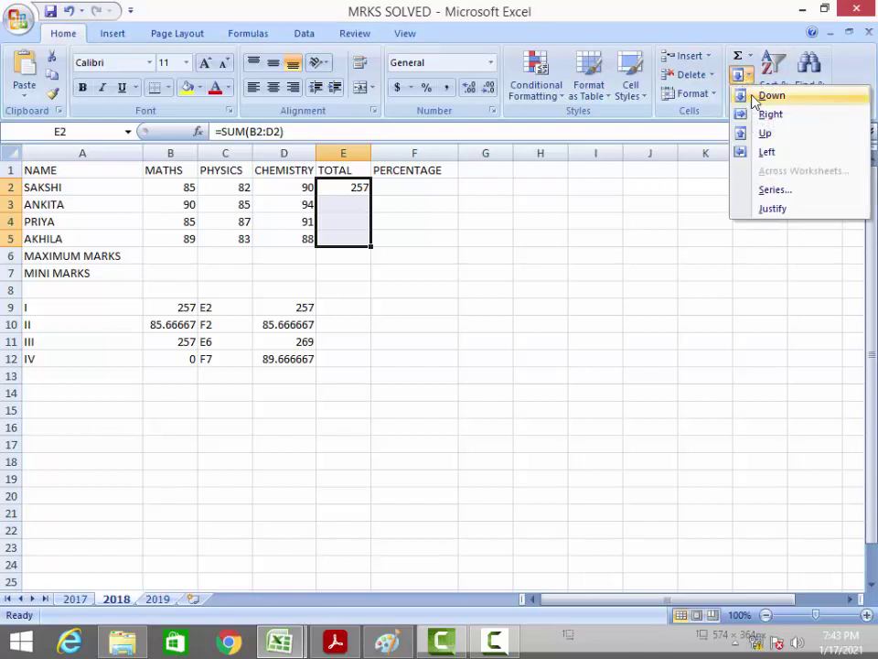
left_click(768, 96)
left_click(409, 257)
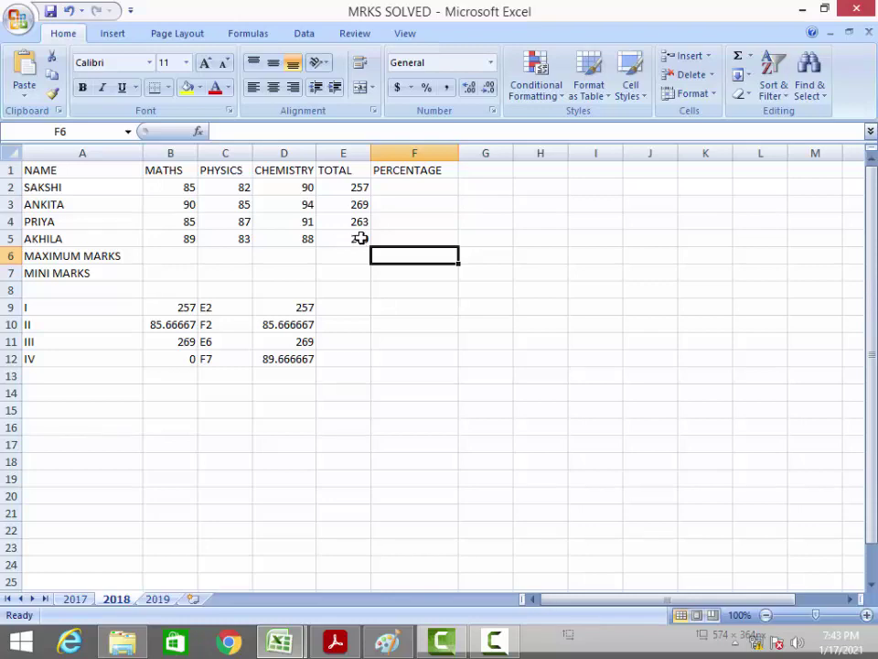
- Read expression ii of question b in the 2018 exam PDF in Acrobat Reader, and return to the Paint notes
left_click(337, 641)
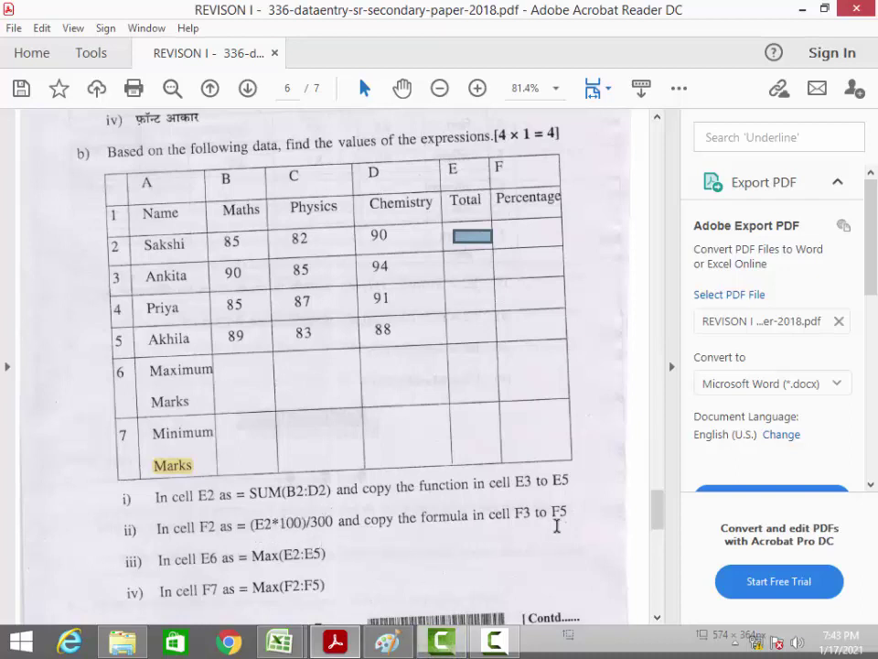
left_click(390, 640)
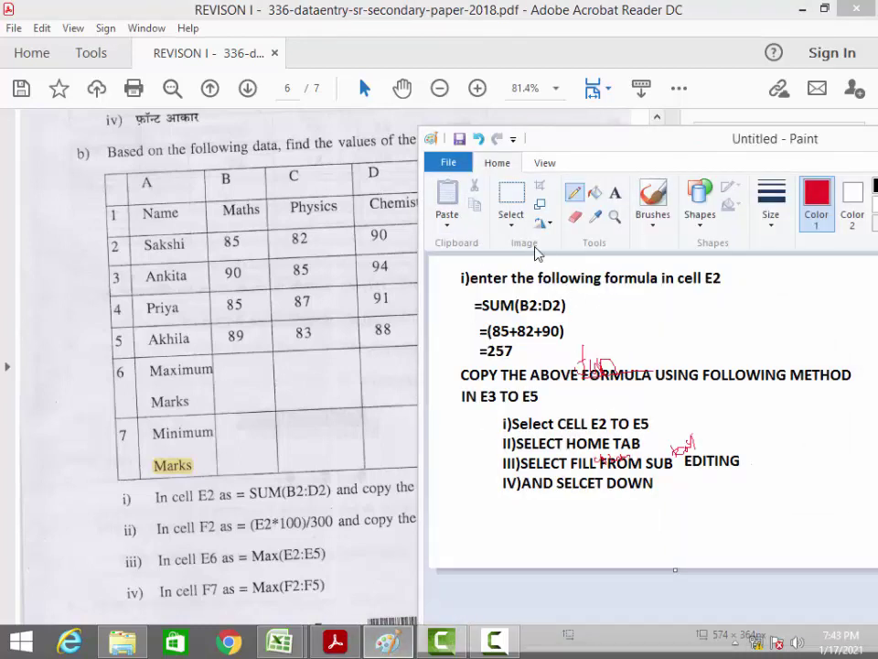
left_click(451, 165)
left_click(469, 194)
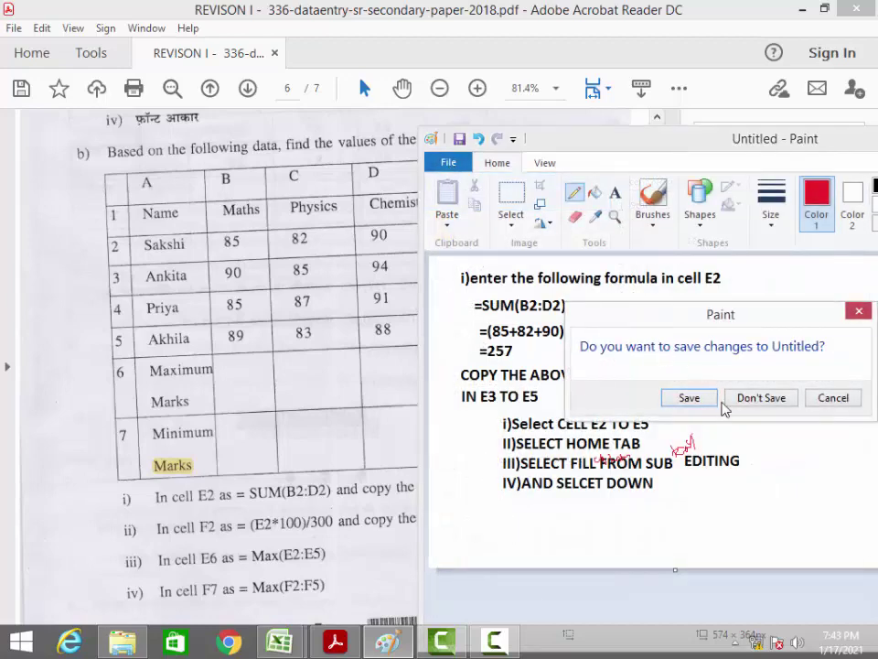
left_click(834, 397)
- Open a second blank Paint window, place it clear of the exam table and bring the Paint notes back to the front
key("super+r")
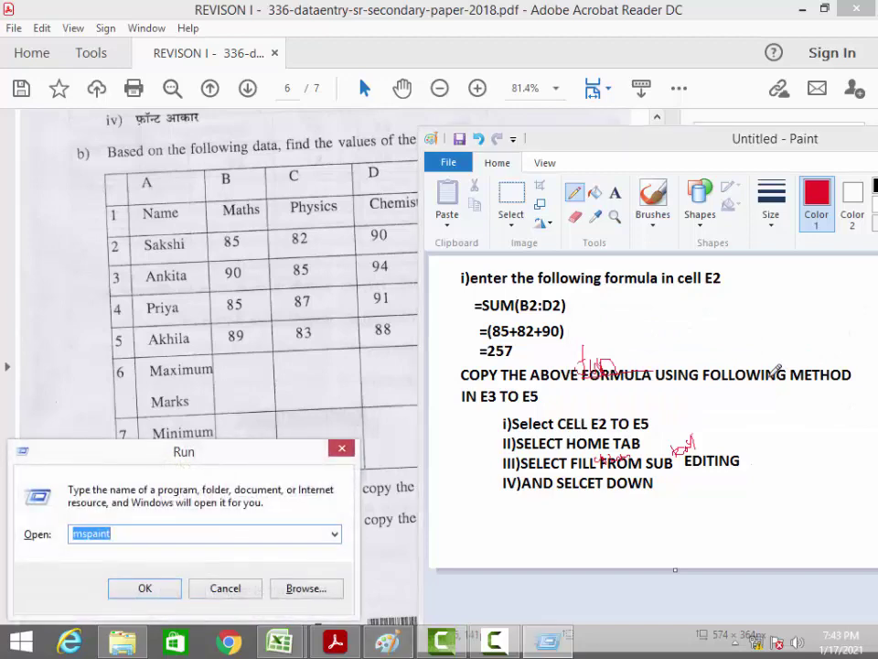
key("Return")
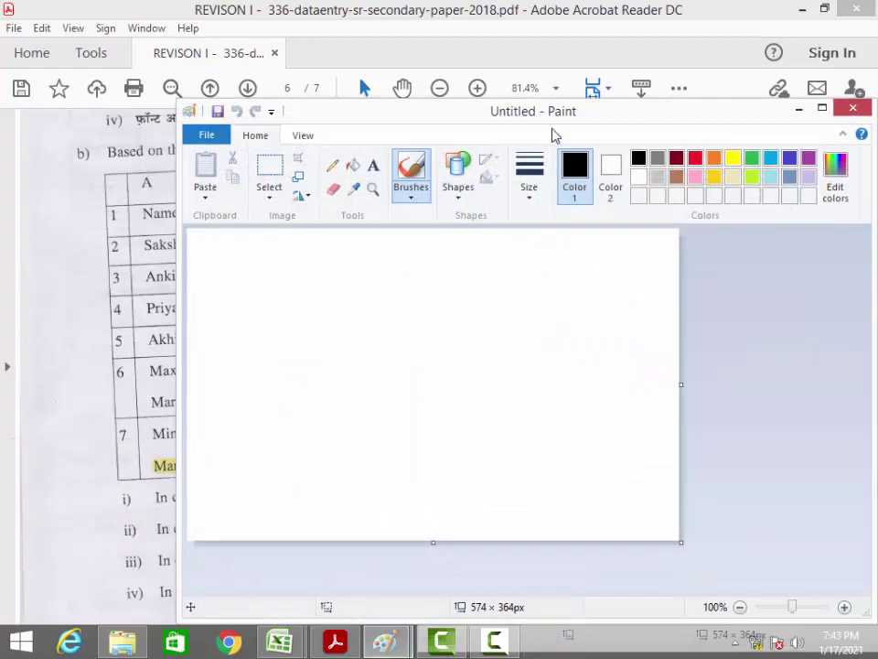
mouse_move(549, 114)
left_mouse_down()
mouse_move(742, 101)
mouse_move(875, 155)
mouse_move(848, 147)
left_mouse_up()
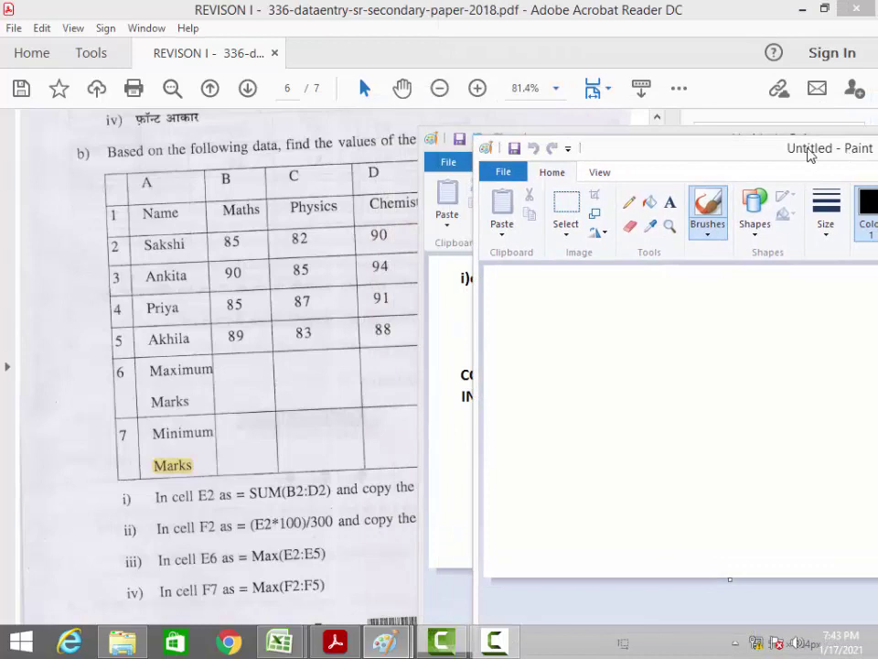
left_click(669, 202)
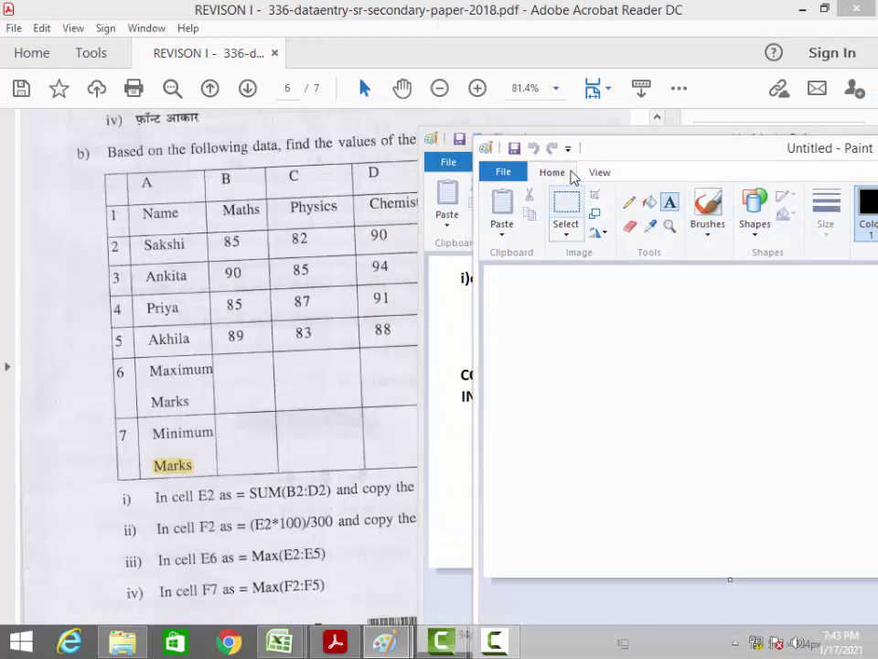
mouse_move(624, 155)
left_mouse_down()
mouse_move(610, 391)
mouse_move(599, 405)
mouse_move(564, 392)
mouse_move(520, 277)
mouse_move(296, 273)
left_mouse_up()
left_click(773, 266)
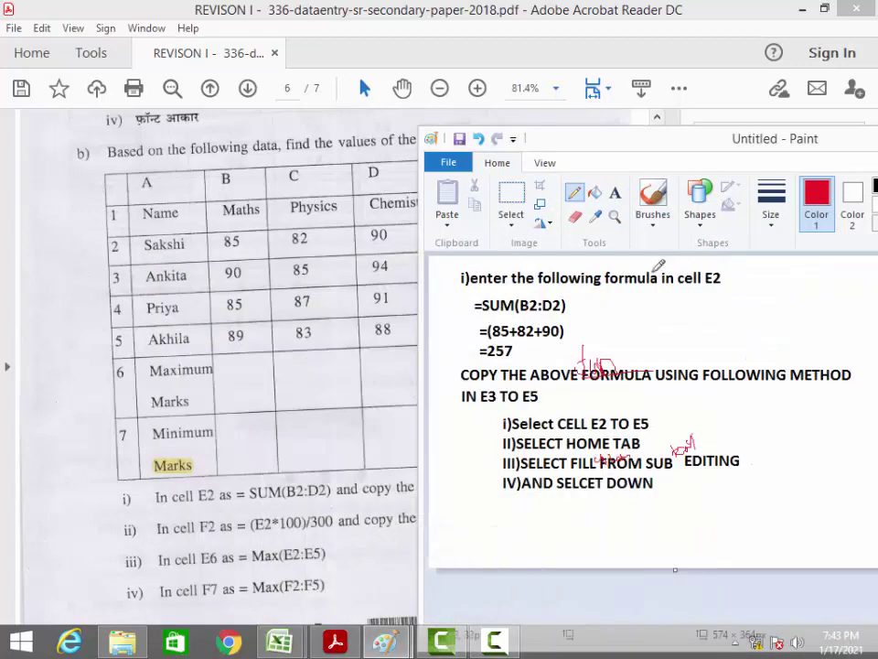
- Handwrite (ii) and the formula = (E2×100)/300 in red pencil beside the E2 SUM formula, separated by a vertical line
left_click_drag(652, 291, 657, 350)
left_click_drag(671, 297, 689, 297)
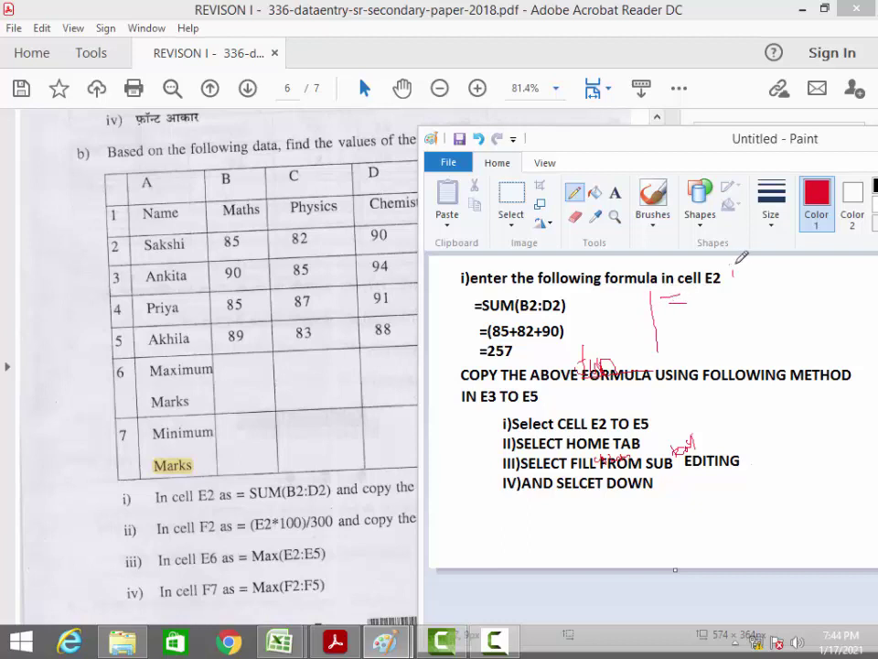
mouse_move(741, 257)
left_mouse_down()
mouse_move(746, 272)
mouse_move(728, 286)
left_mouse_up()
mouse_move(709, 316)
left_mouse_down()
mouse_move(710, 297)
mouse_move(727, 292)
mouse_move(730, 318)
mouse_move(765, 293)
mouse_move(770, 301)
mouse_move(778, 295)
left_mouse_up()
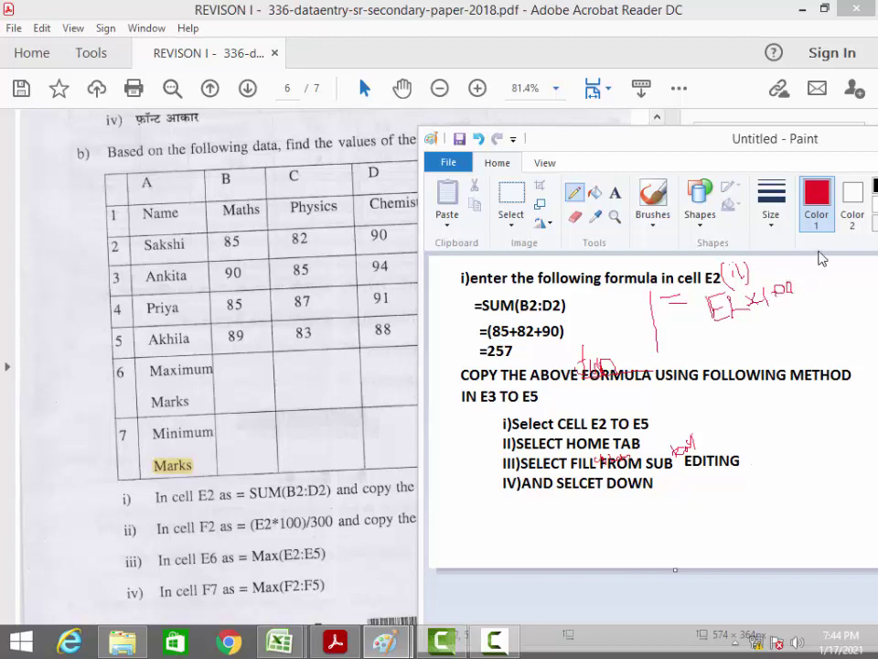
left_click_drag(788, 276, 786, 298)
left_click_drag(710, 291, 706, 331)
left_click_drag(812, 272, 807, 306)
mouse_move(833, 269)
left_mouse_down()
mouse_move(840, 296)
mouse_move(865, 264)
left_mouse_up()
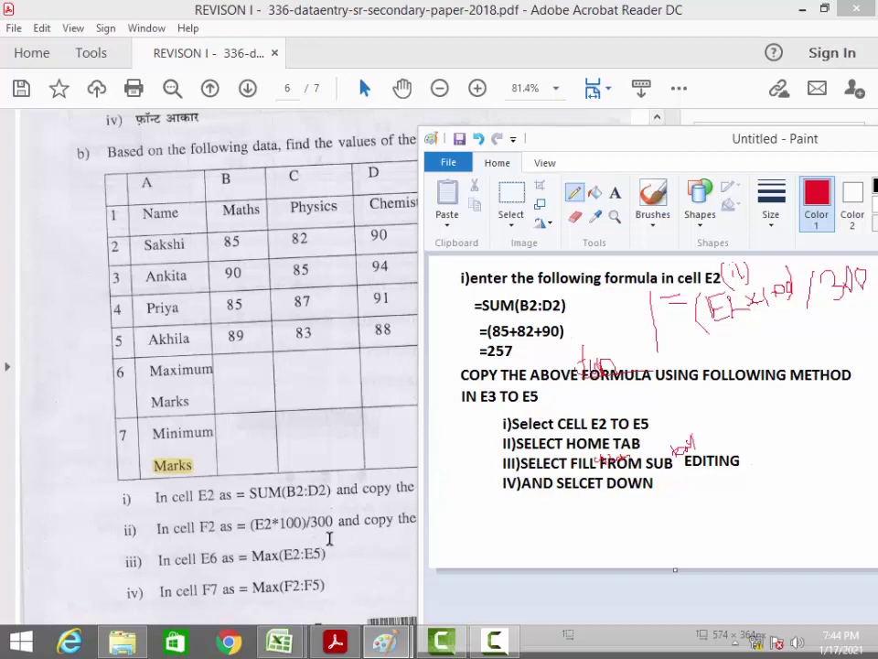
- Strike out the E cell references in the copy instruction and line i, and handwrite F-column references such as F3 and F5 by them
mouse_move(635, 136)
left_mouse_down()
mouse_move(776, 189)
mouse_move(868, 157)
mouse_move(737, 137)
mouse_move(739, 127)
left_mouse_up()
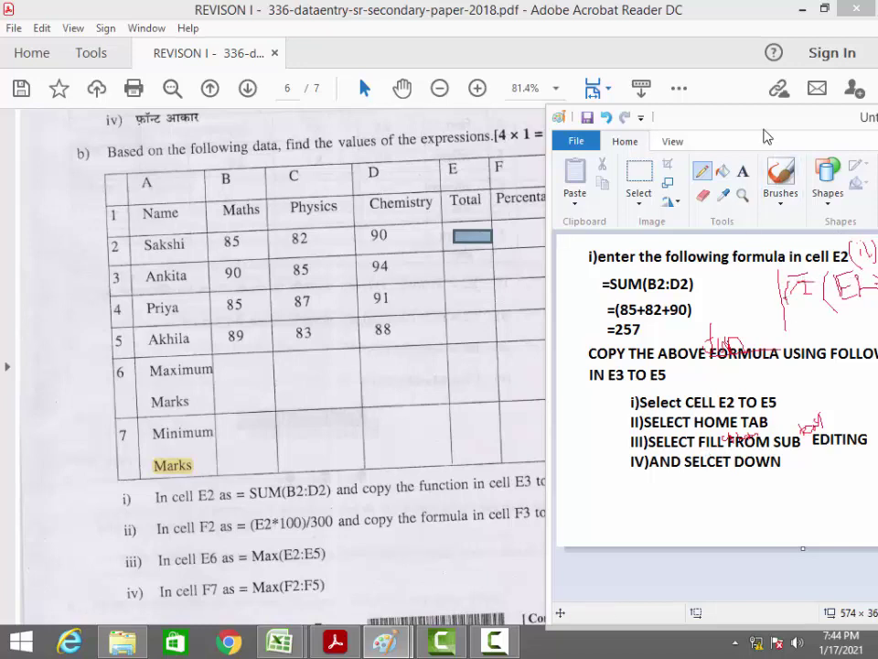
mouse_move(764, 128)
left_mouse_down()
mouse_move(677, 133)
mouse_move(624, 108)
left_mouse_up()
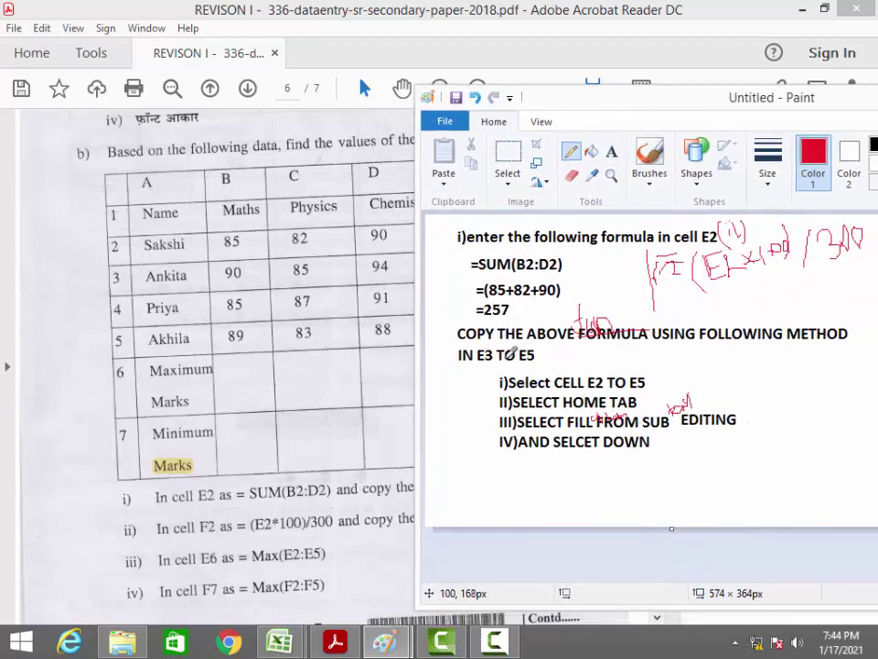
left_click_drag(495, 353, 541, 355)
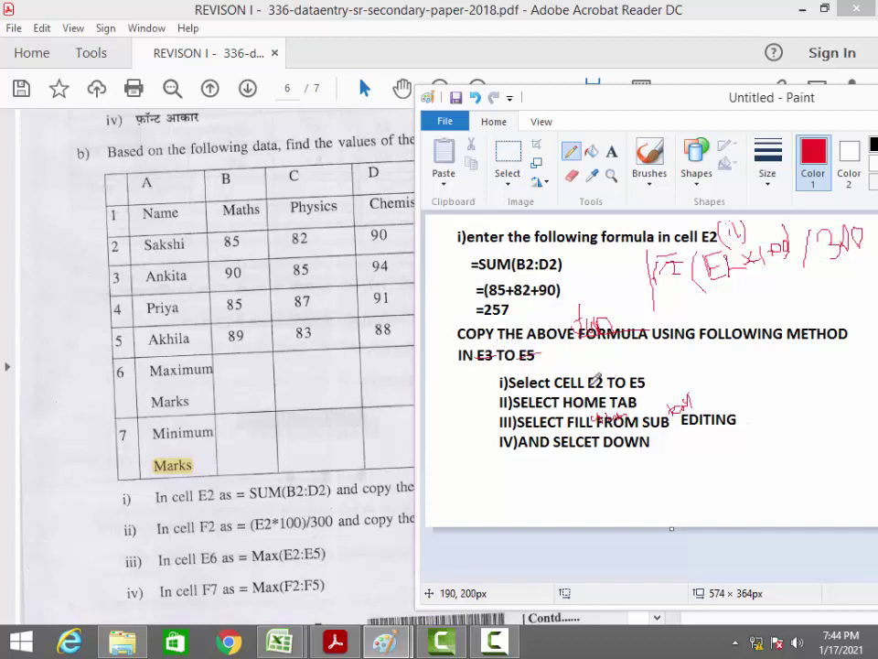
left_click_drag(639, 382, 665, 383)
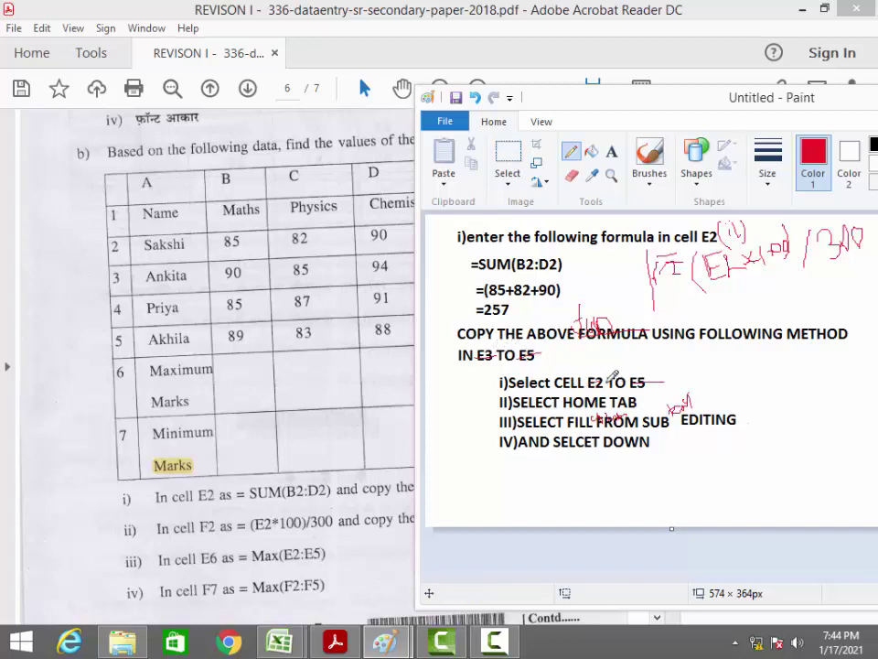
mouse_move(478, 363)
left_mouse_down()
mouse_move(482, 382)
mouse_move(480, 372)
mouse_move(557, 354)
mouse_move(585, 353)
mouse_move(606, 368)
mouse_move(655, 342)
mouse_move(652, 368)
left_mouse_up()
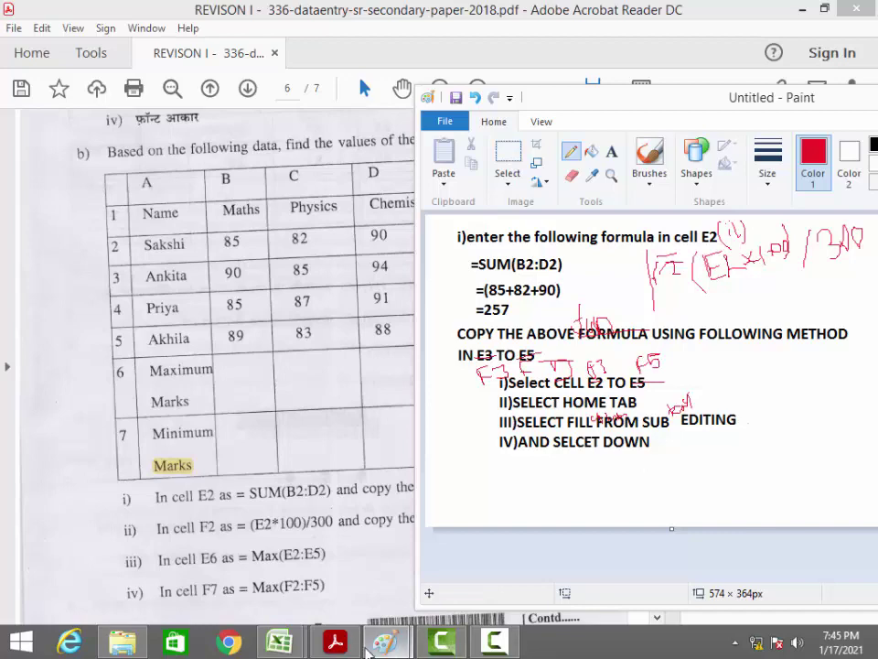
- Check the 2018 marks sheet of MRKS SOLVED in Excel and return to the Paint notes
mouse_move(279, 640)
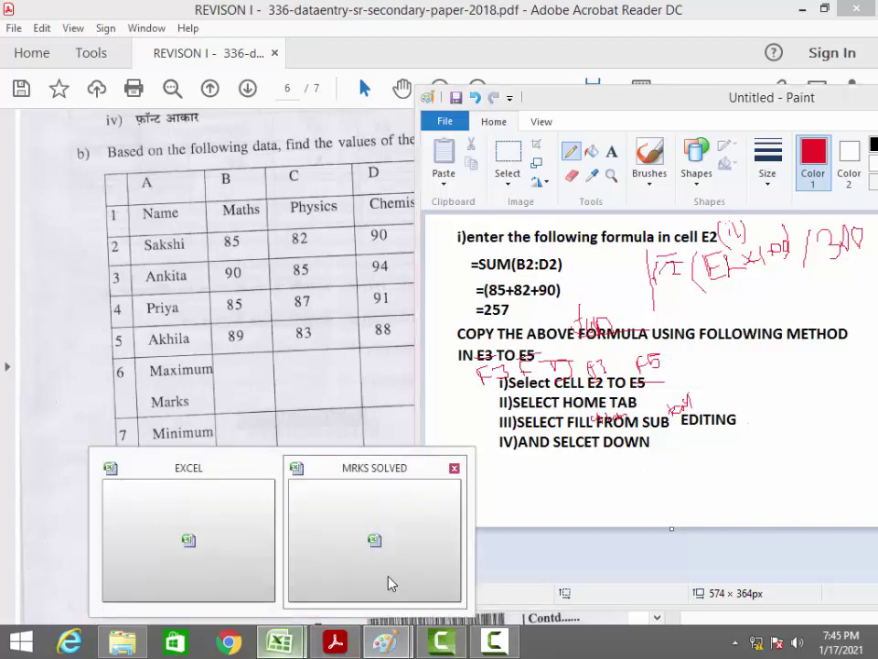
left_click(390, 583)
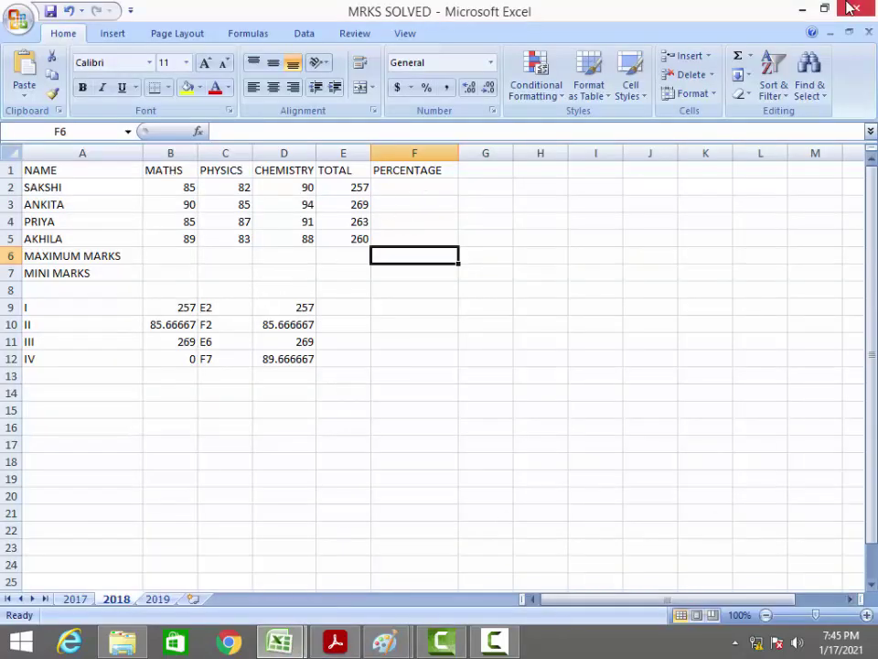
left_click(799, 11)
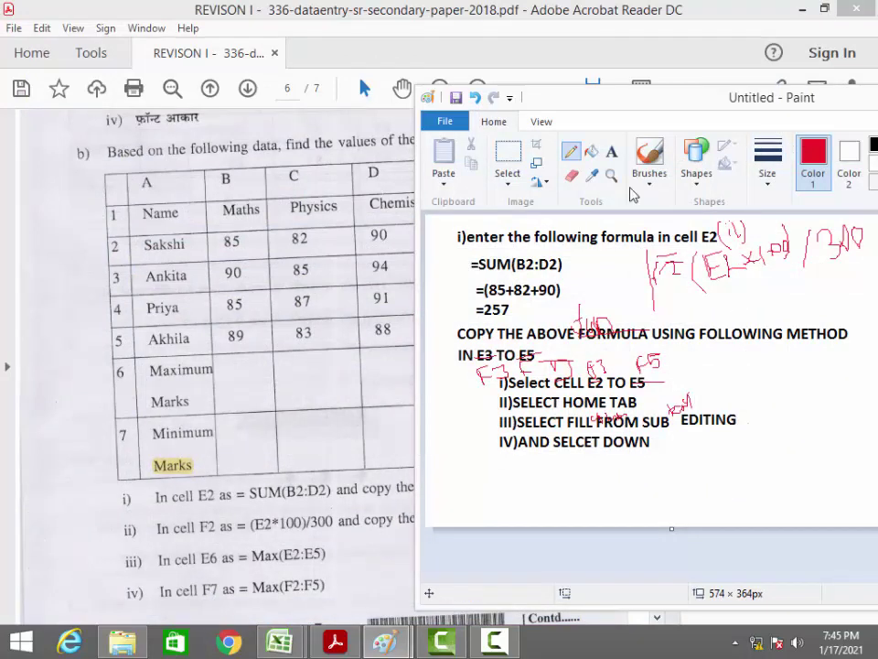
- Handwrite = (257×100)/300 with a red brush directly below the E2×100 formula in the notes
left_click(649, 163)
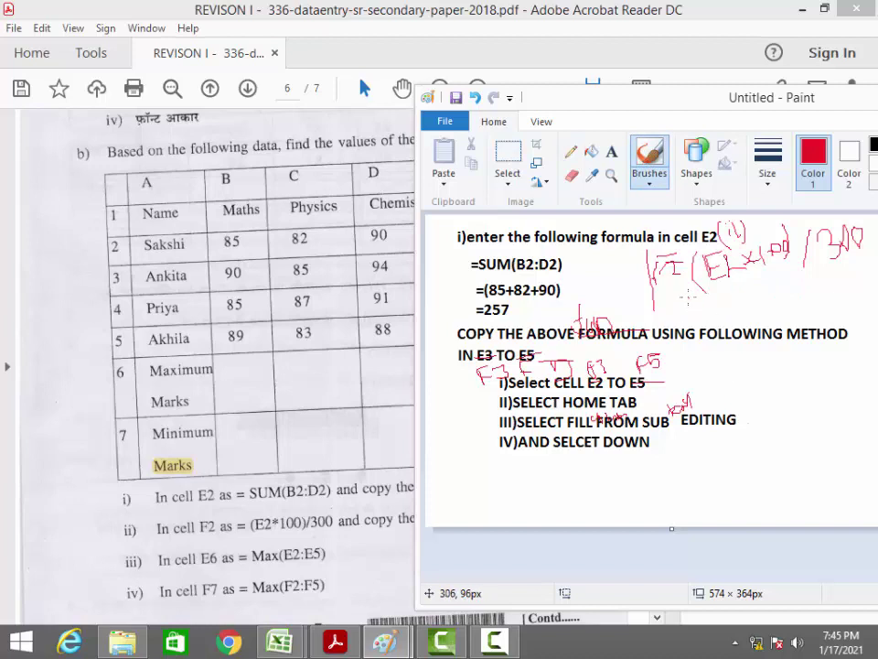
left_click_drag(685, 298, 718, 306)
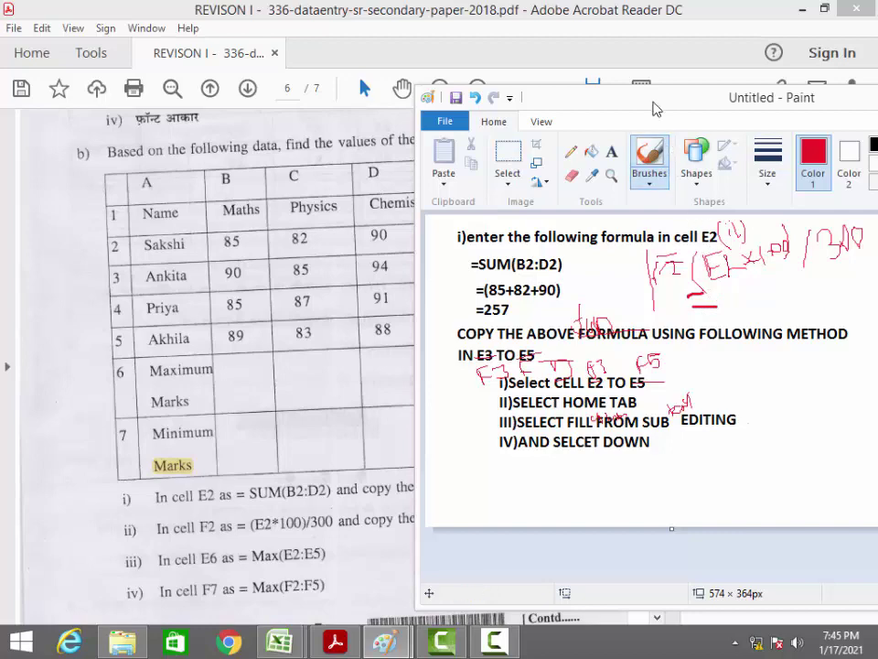
mouse_move(651, 101)
left_mouse_down()
mouse_move(689, 101)
mouse_move(644, 107)
left_mouse_up()
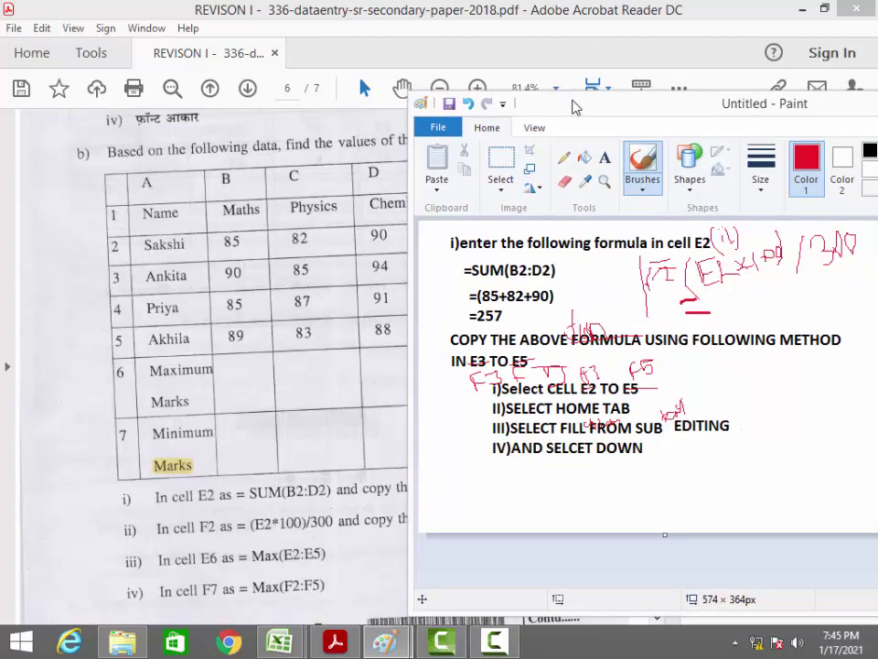
left_click_drag(577, 107, 690, 91)
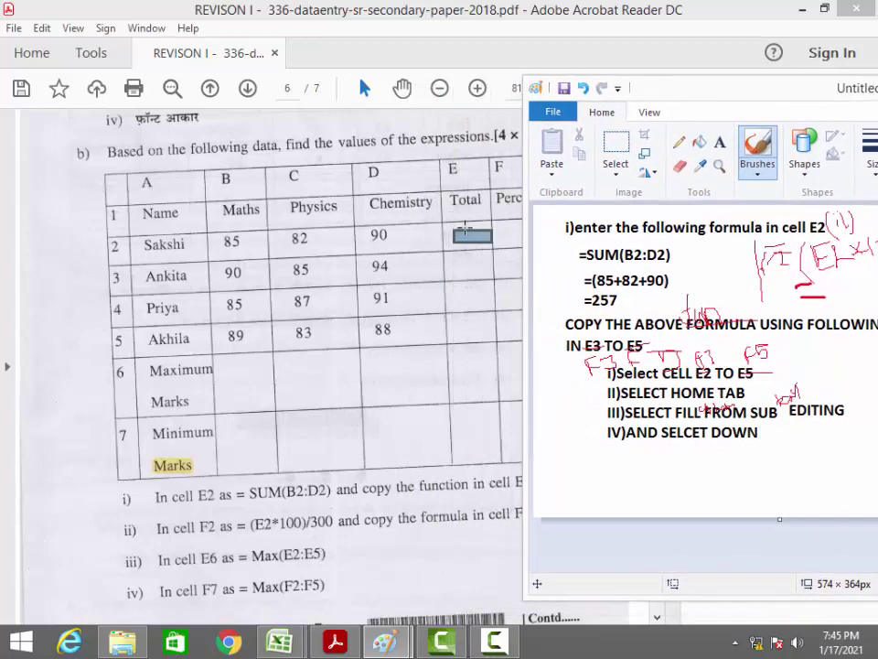
left_click_drag(798, 101, 694, 106)
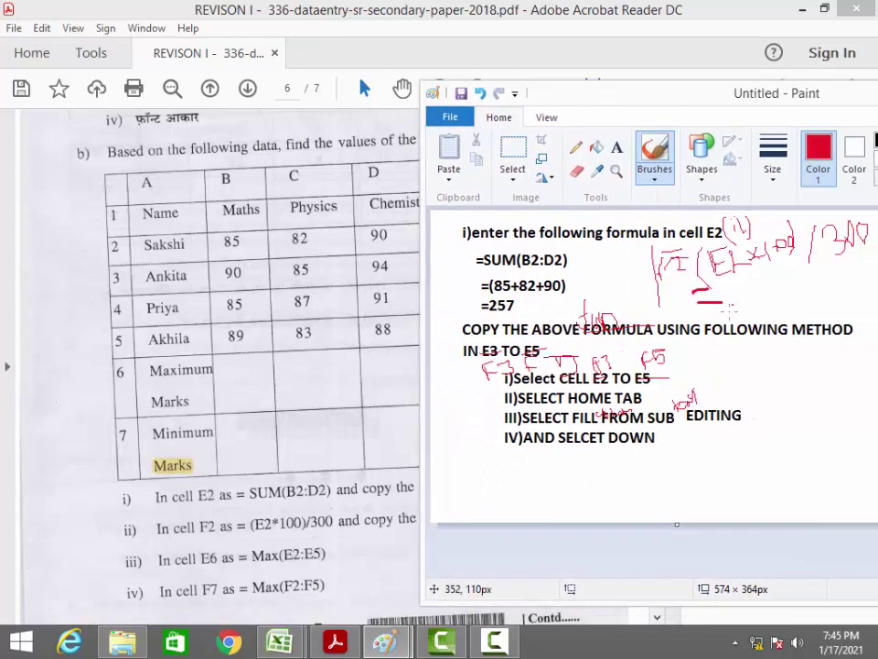
mouse_move(735, 283)
left_mouse_down()
mouse_move(745, 299)
mouse_move(777, 294)
left_mouse_up()
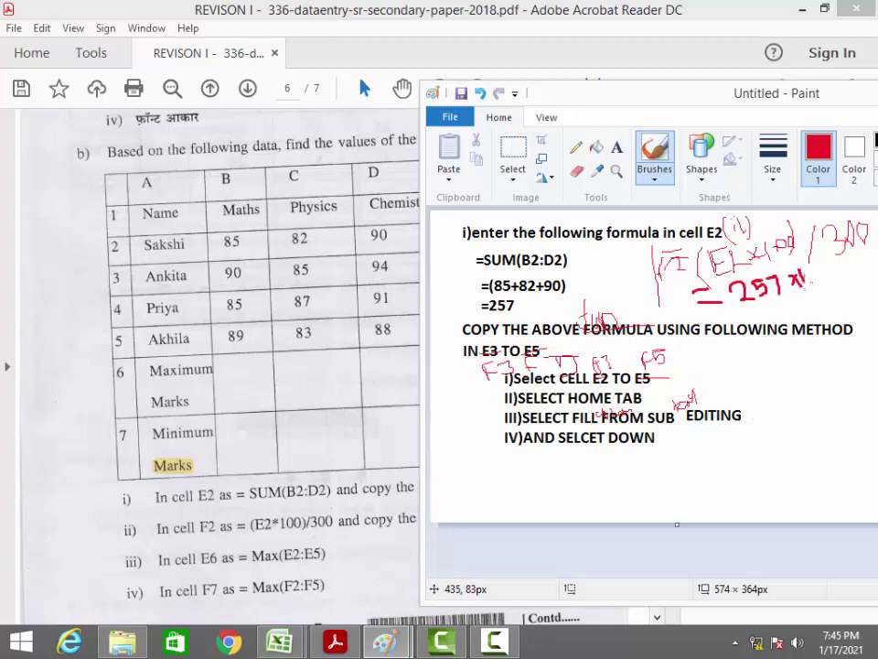
mouse_move(806, 273)
left_mouse_down()
mouse_move(818, 280)
mouse_move(825, 259)
mouse_move(831, 287)
left_mouse_up()
left_click_drag(731, 274, 738, 311)
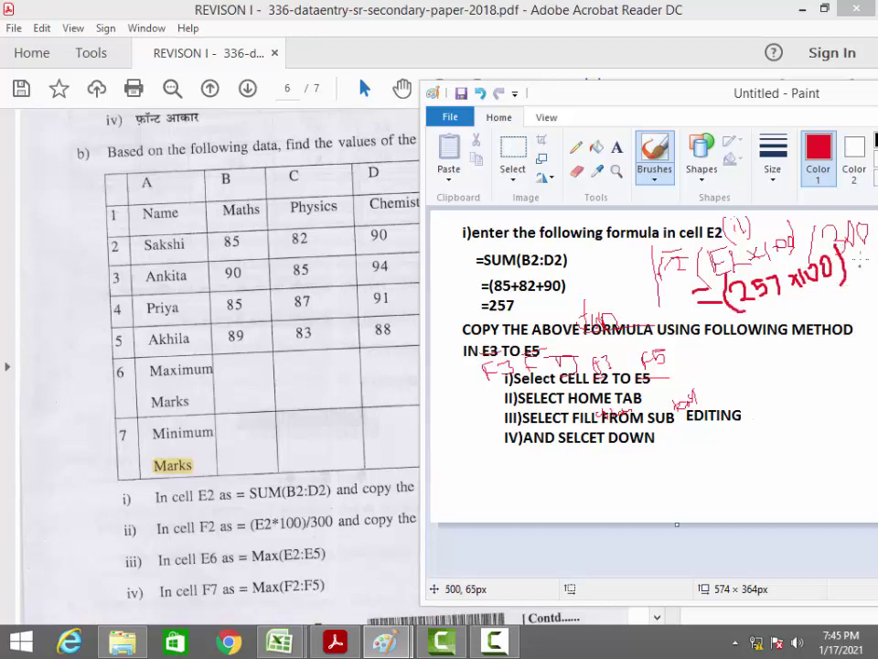
left_click_drag(765, 100, 643, 85)
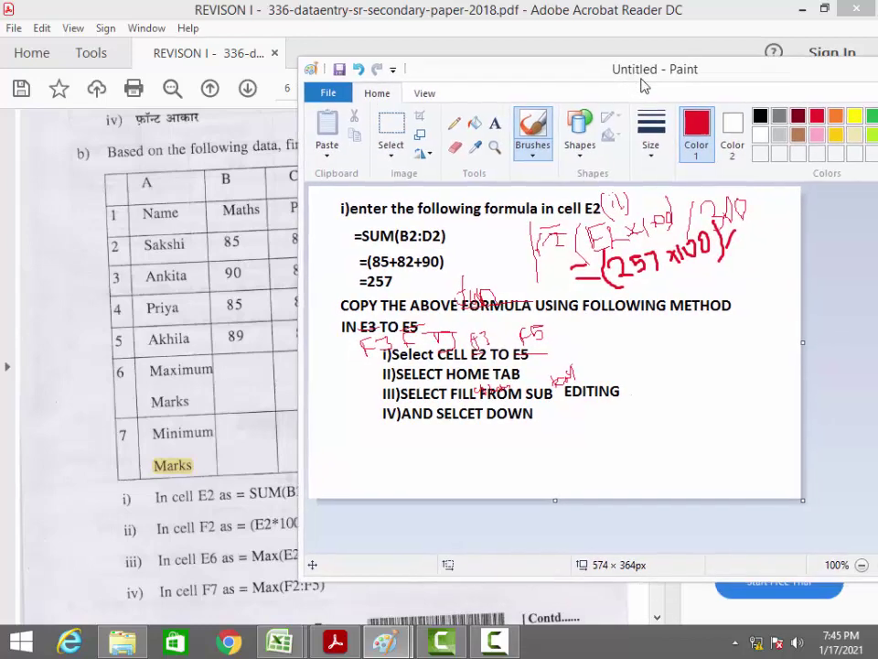
mouse_move(741, 240)
left_mouse_down()
mouse_move(760, 259)
mouse_move(763, 240)
left_mouse_up()
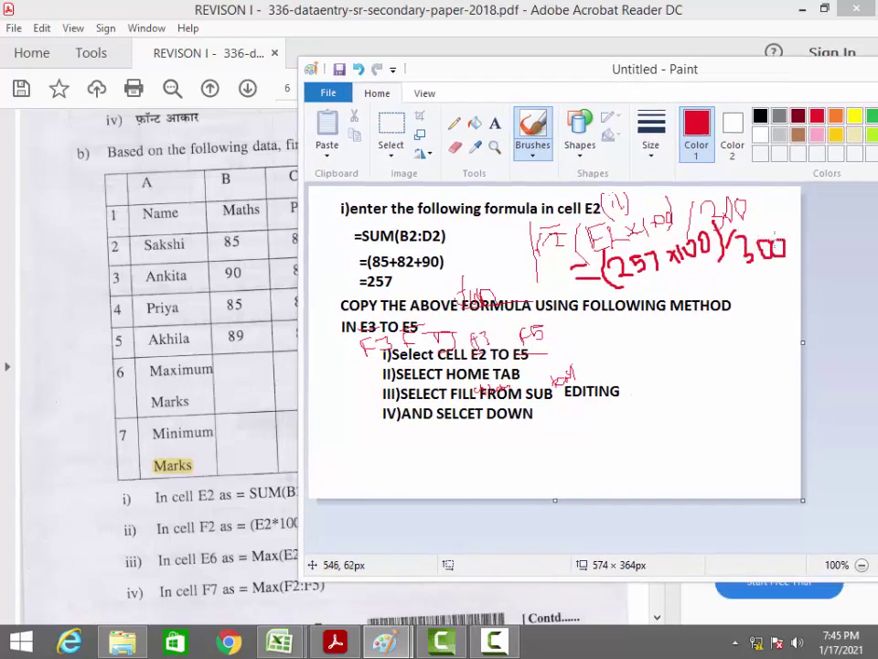
- Brush = 257×100 over 300 as a fraction below the copy instruction and strike out the matching zeros
left_click_drag(591, 324, 621, 317)
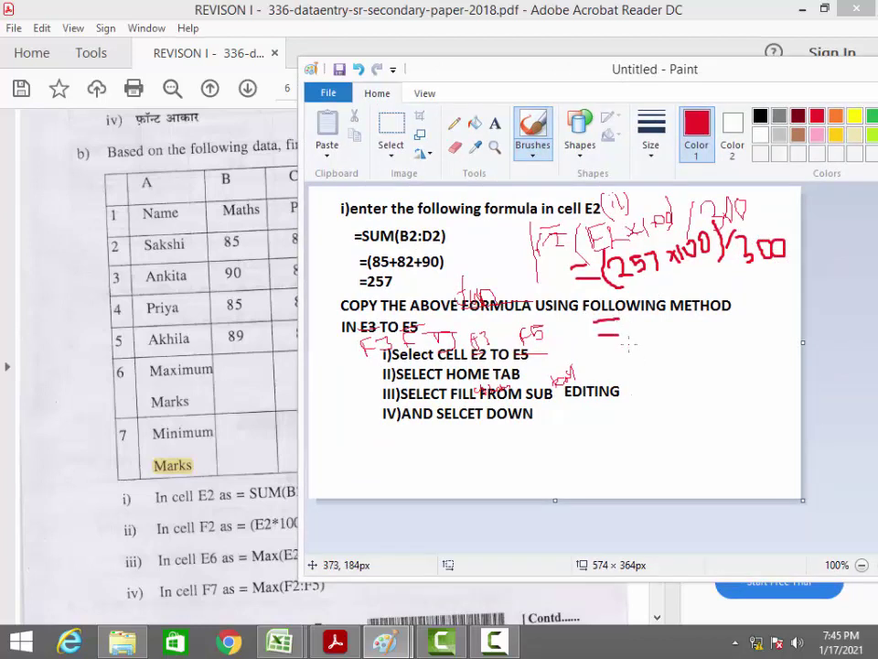
mouse_move(641, 331)
left_mouse_down()
mouse_move(645, 343)
mouse_move(670, 333)
mouse_move(679, 344)
mouse_move(720, 316)
mouse_move(718, 330)
mouse_move(737, 304)
mouse_move(758, 320)
mouse_move(751, 305)
left_mouse_up()
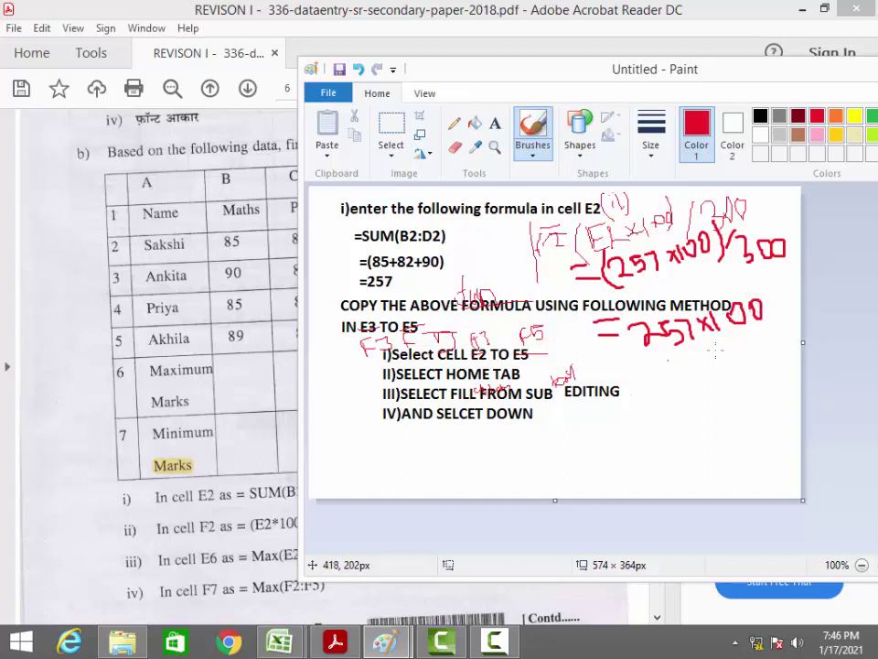
left_click_drag(669, 360, 753, 343)
mouse_move(710, 368)
left_mouse_down()
mouse_move(711, 382)
mouse_move(728, 366)
mouse_move(753, 370)
mouse_move(737, 375)
left_mouse_up()
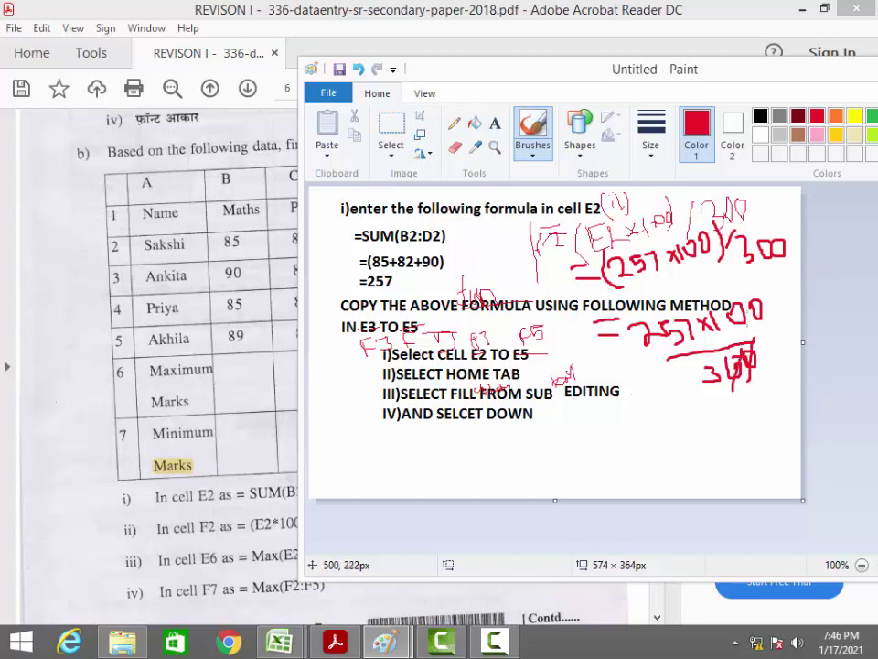
left_click_drag(755, 281, 750, 339)
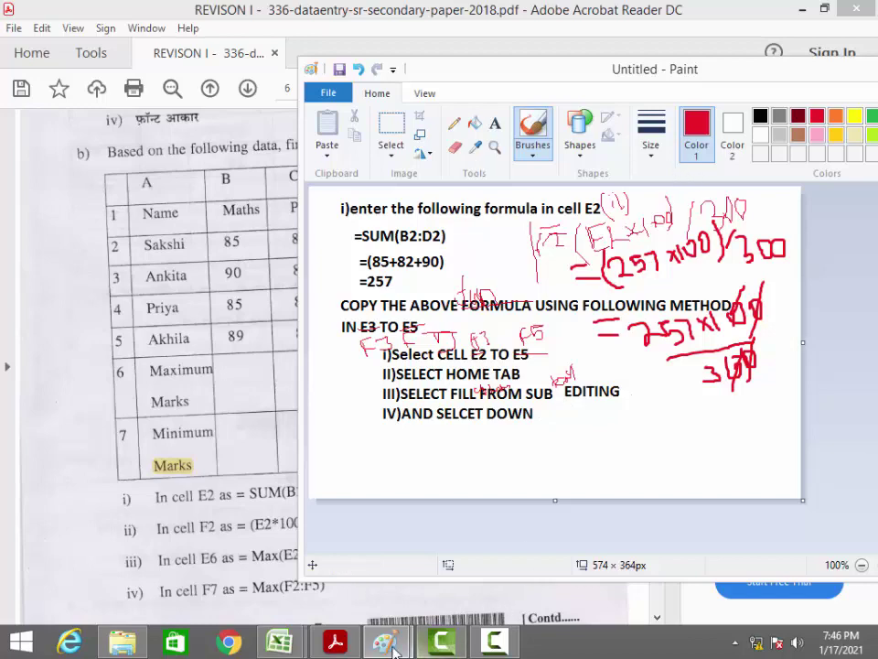
- Switch to the blank Paint canvas and brush a long-division layout with divisor 3 and dividend 257 in black
mouse_move(393, 646)
left_click(417, 590)
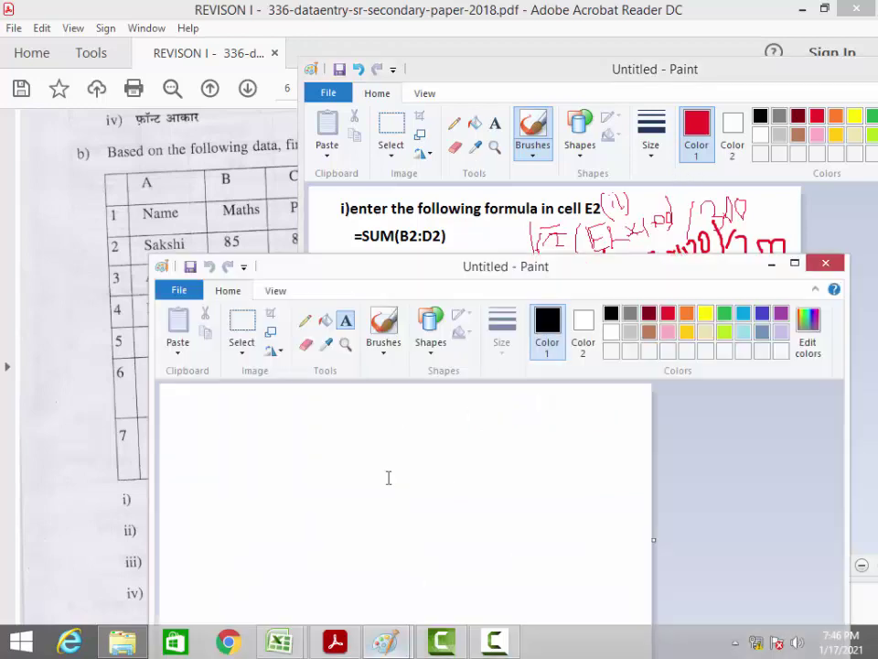
left_click_drag(501, 267, 666, 206)
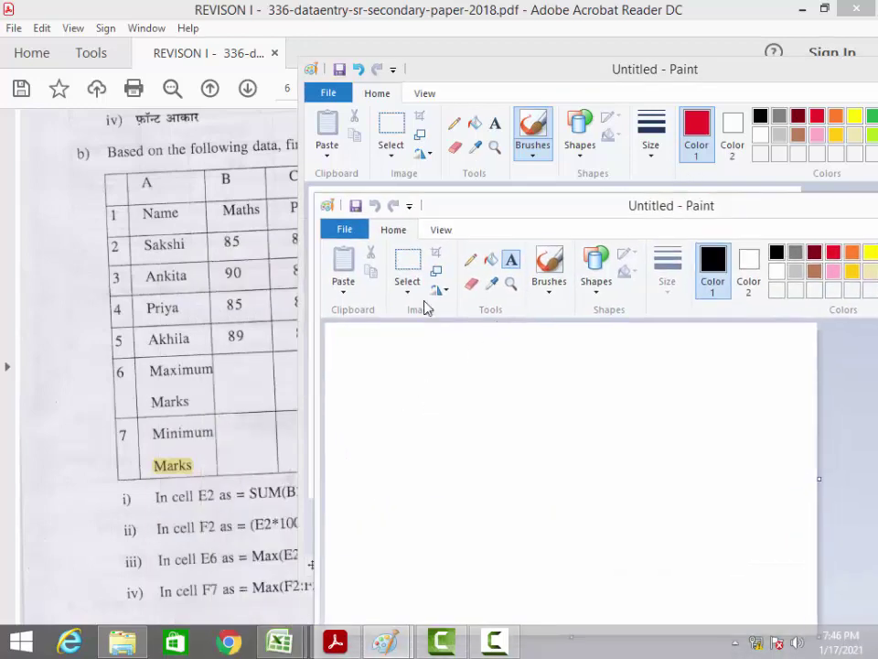
left_click(549, 265)
mouse_move(425, 400)
left_mouse_down()
mouse_move(473, 416)
mouse_move(491, 468)
left_mouse_up()
left_click_drag(480, 393, 681, 392)
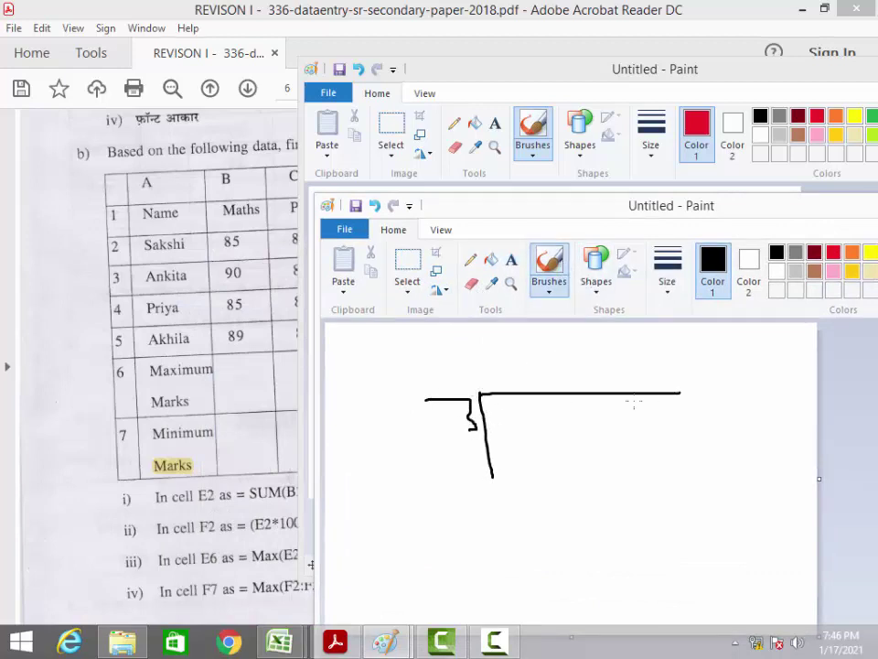
mouse_move(513, 407)
left_mouse_down()
mouse_move(540, 428)
mouse_move(581, 437)
mouse_move(609, 428)
left_mouse_up()
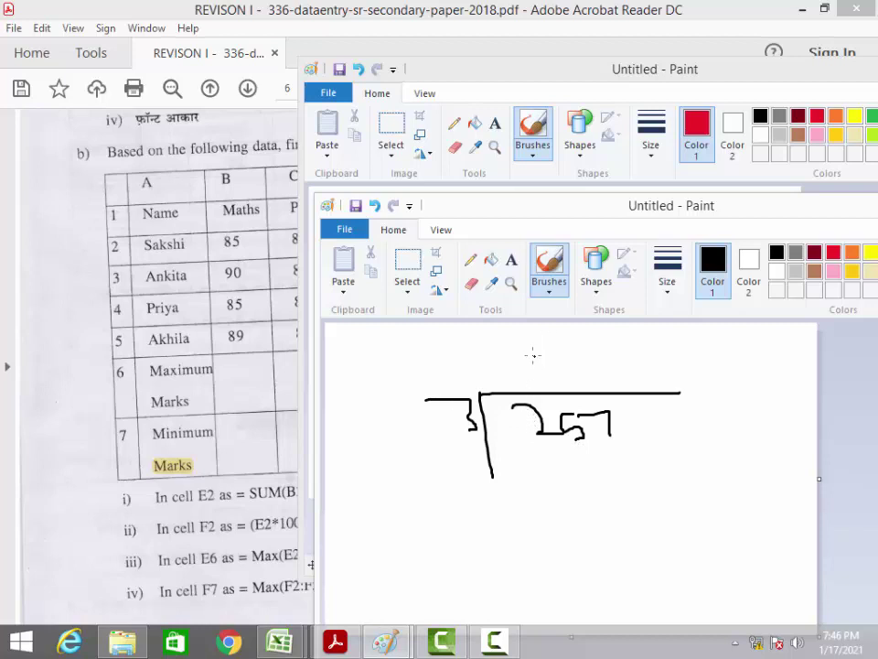
- Handwrite the quotient 85 with a decimal point and the working lines 24, 17, 15 and 20 in the long division
left_click_drag(525, 350, 547, 375)
mouse_move(548, 445)
left_mouse_down()
mouse_move(554, 469)
mouse_move(593, 457)
mouse_move(594, 477)
left_mouse_up()
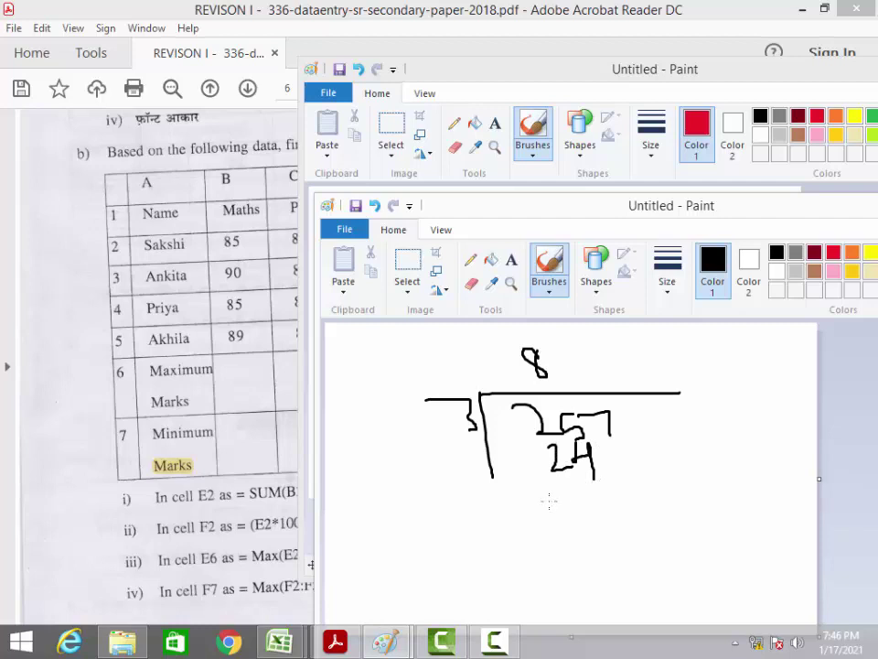
mouse_move(549, 501)
left_mouse_down()
mouse_move(633, 485)
mouse_move(620, 519)
left_mouse_up()
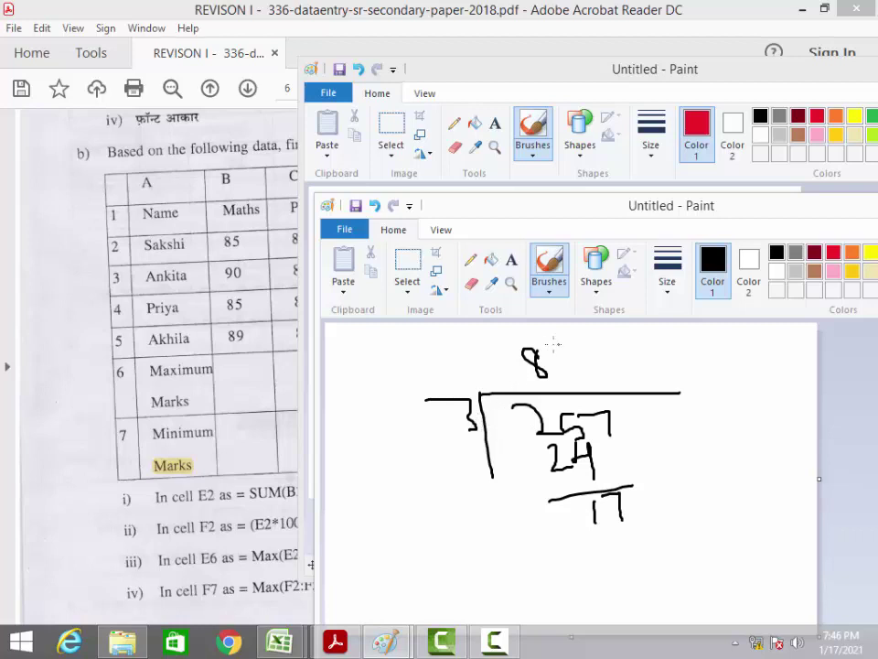
left_click_drag(548, 345, 555, 376)
mouse_move(603, 533)
left_mouse_down()
mouse_move(605, 554)
mouse_move(670, 574)
mouse_move(655, 611)
left_mouse_up()
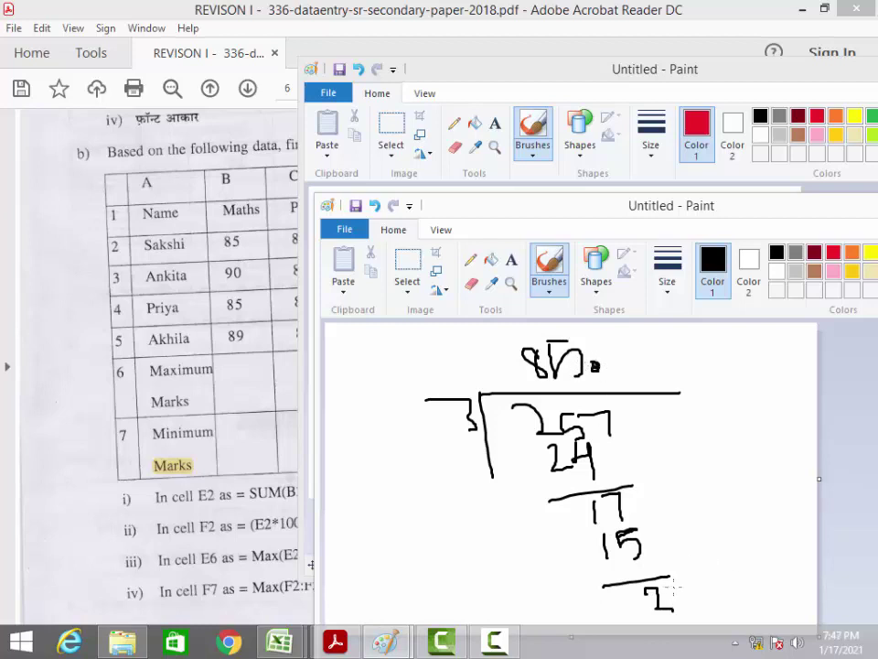
mouse_move(679, 587)
left_mouse_down()
mouse_move(685, 607)
mouse_move(678, 587)
left_mouse_up()
- Handwrite the decimals 66 in the quotient and the working figures 18 and 2 by the last remainder
left_click_drag(657, 205, 603, 118)
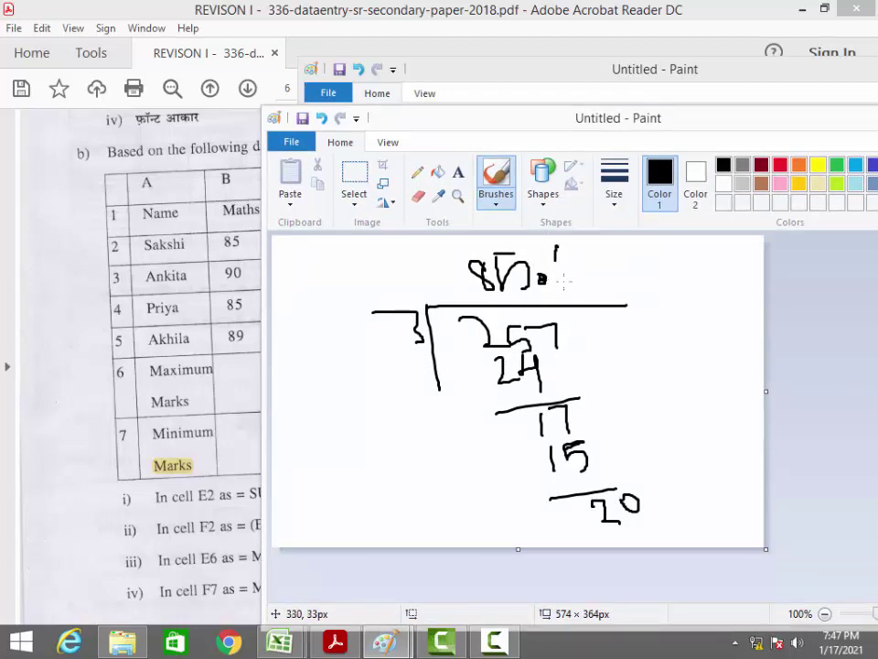
left_click_drag(556, 263, 559, 277)
mouse_move(623, 530)
left_mouse_down()
mouse_move(638, 537)
mouse_move(655, 504)
mouse_move(654, 541)
mouse_move(713, 534)
left_mouse_up()
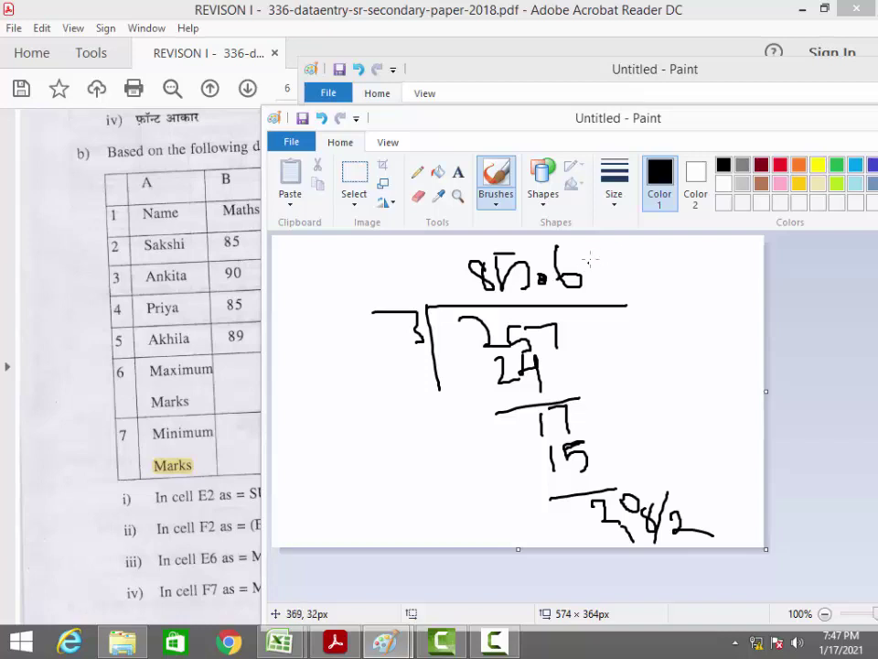
left_click_drag(591, 256, 593, 273)
- Return to the formula notes and brush = 85.66 in red below the 257×100 over 300 fraction
left_click_drag(587, 123, 351, 221)
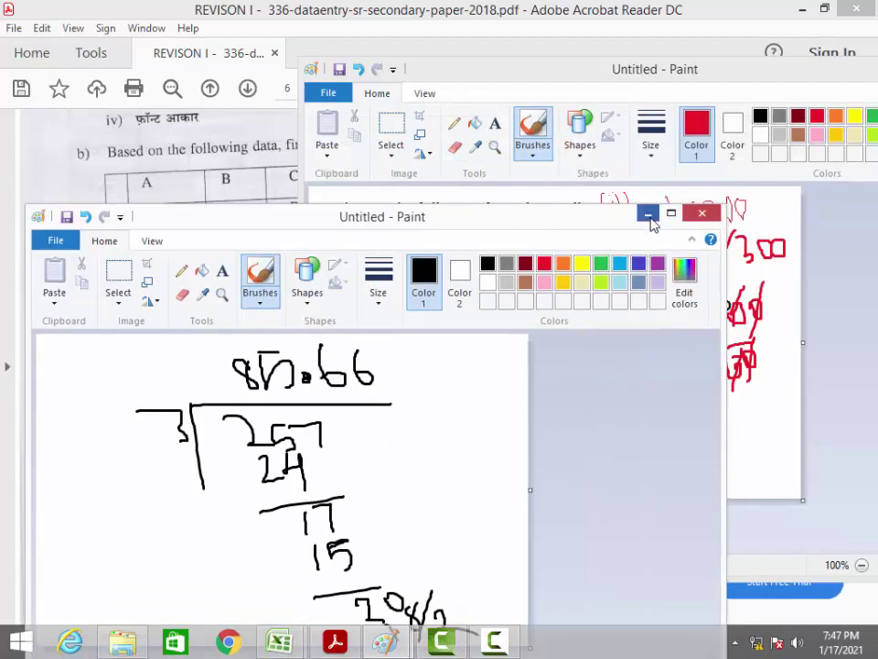
left_click(649, 216)
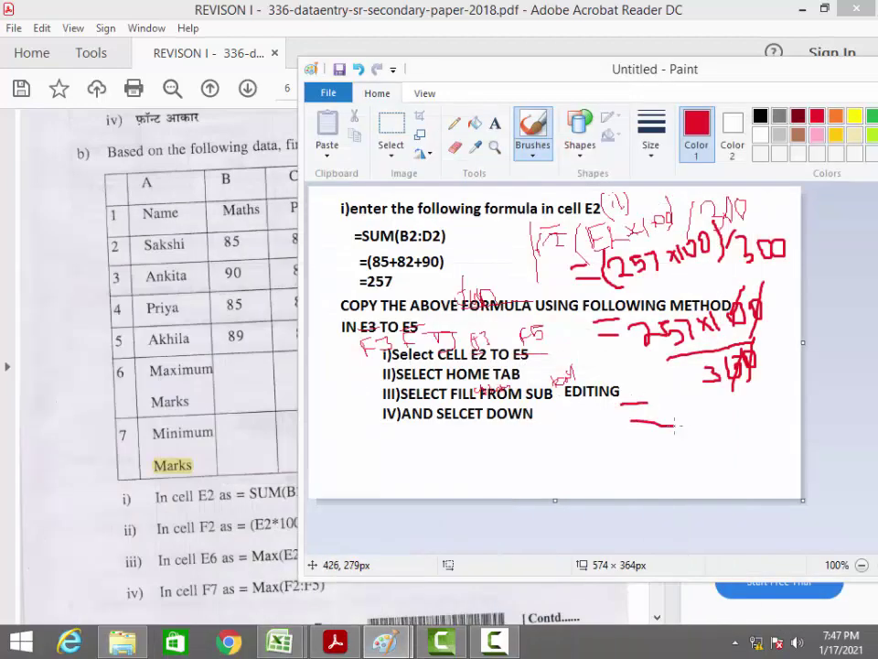
mouse_move(700, 406)
left_mouse_down()
mouse_move(697, 418)
mouse_move(729, 403)
mouse_move(715, 430)
left_mouse_up()
mouse_move(763, 392)
left_mouse_down()
mouse_move(768, 426)
mouse_move(774, 412)
mouse_move(785, 426)
mouse_move(792, 413)
left_mouse_up()
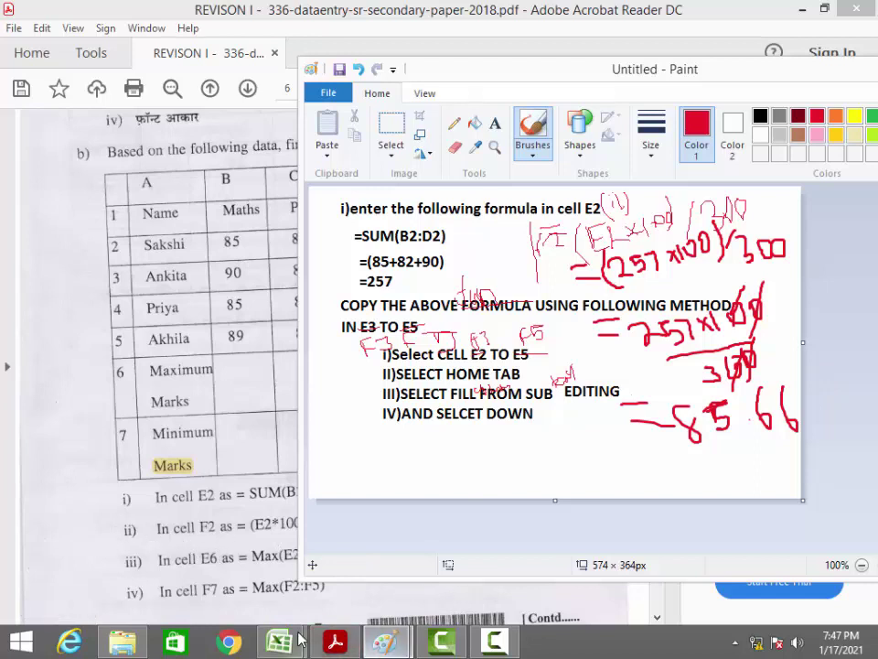
- Switch to the 2018 marks sheet of MRKS SOLVED in Excel and enter the formula =(E2*100)/300 in F2
mouse_move(279, 640)
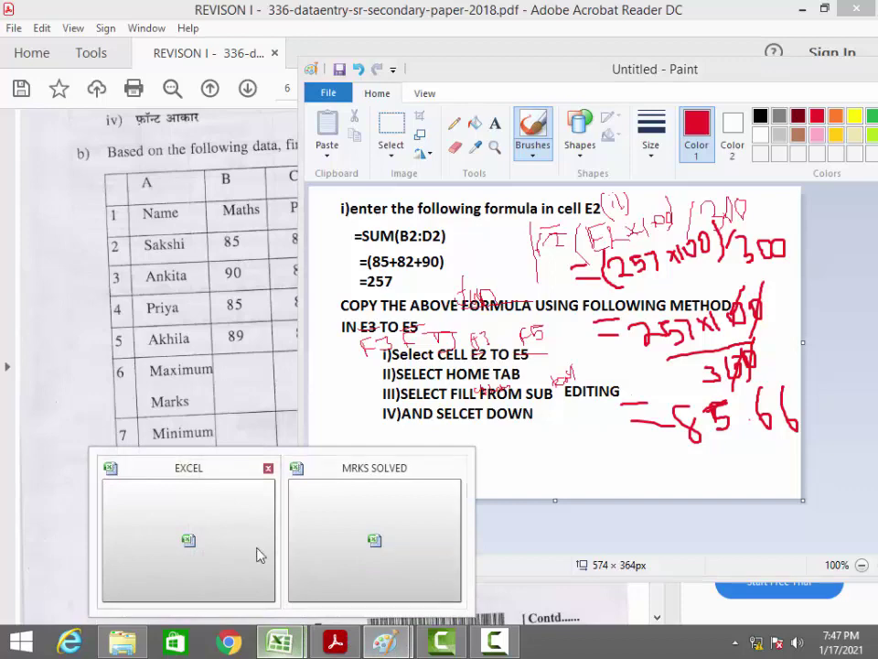
left_click(368, 543)
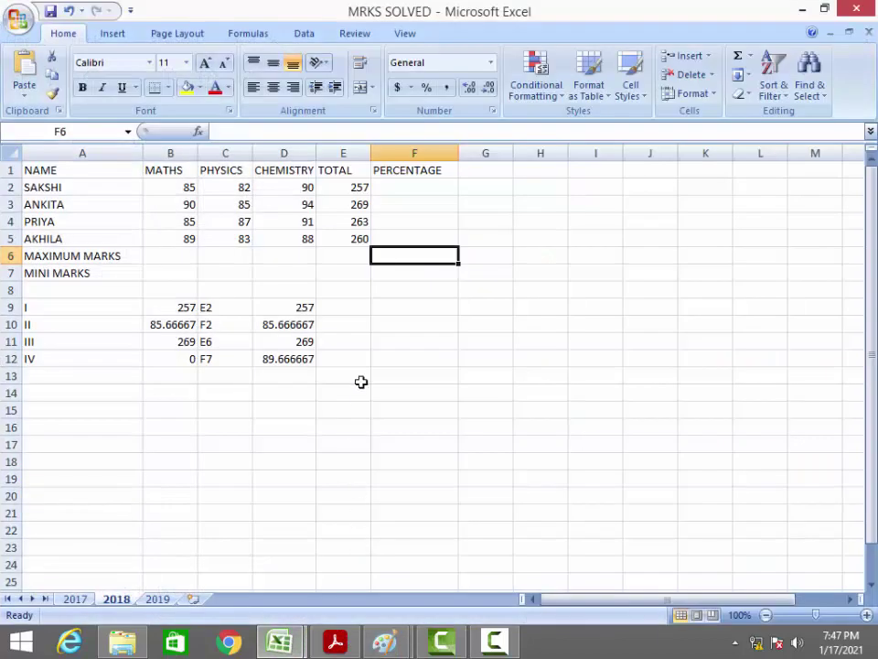
left_click(397, 187)
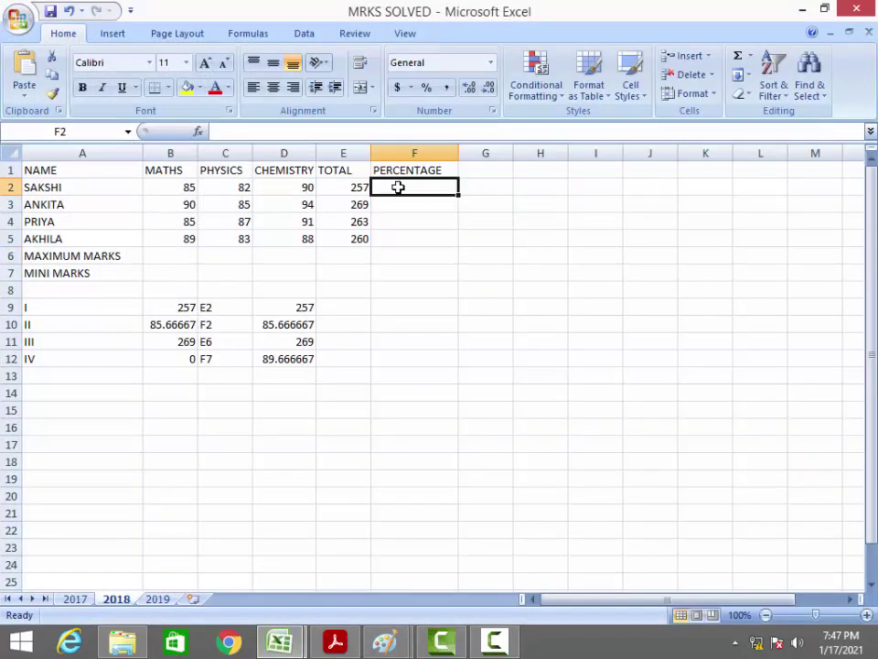
type("=(")
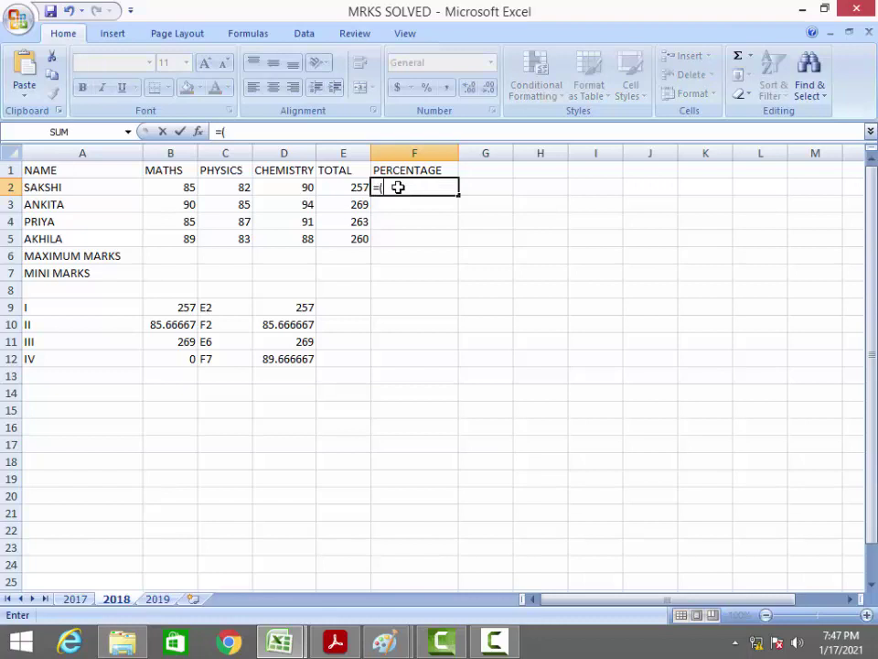
type("2")
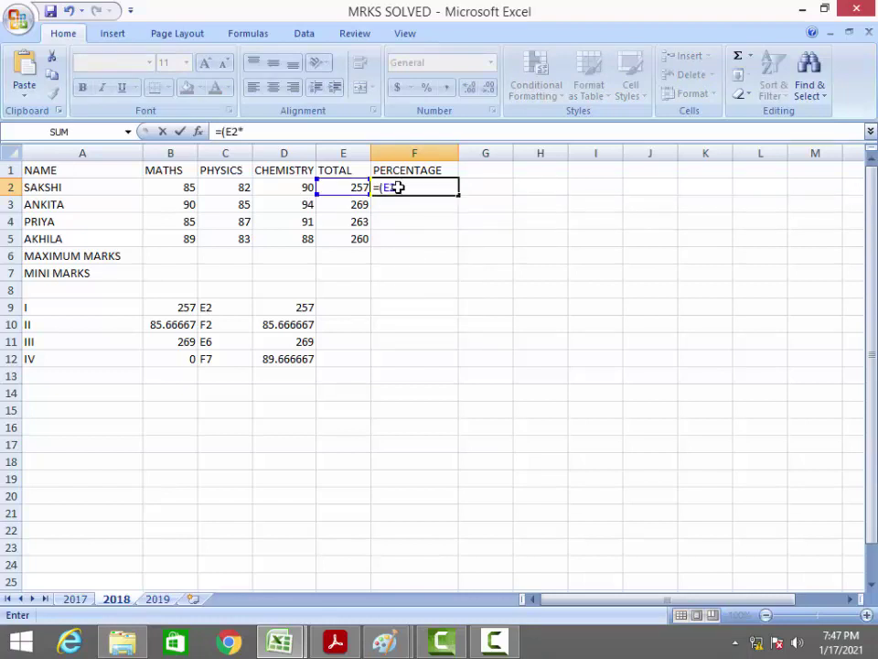
type("*100)300")
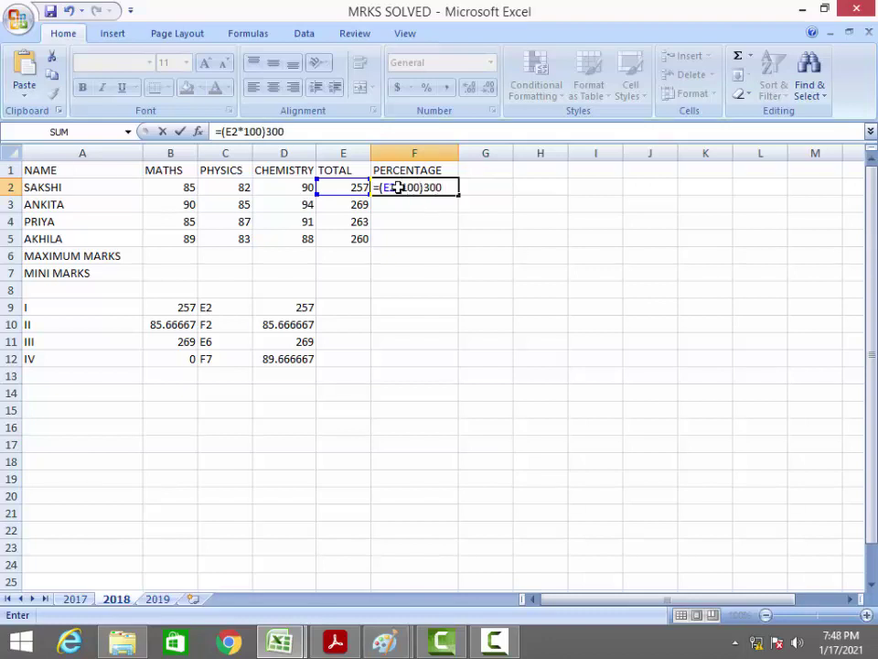
key("Return")
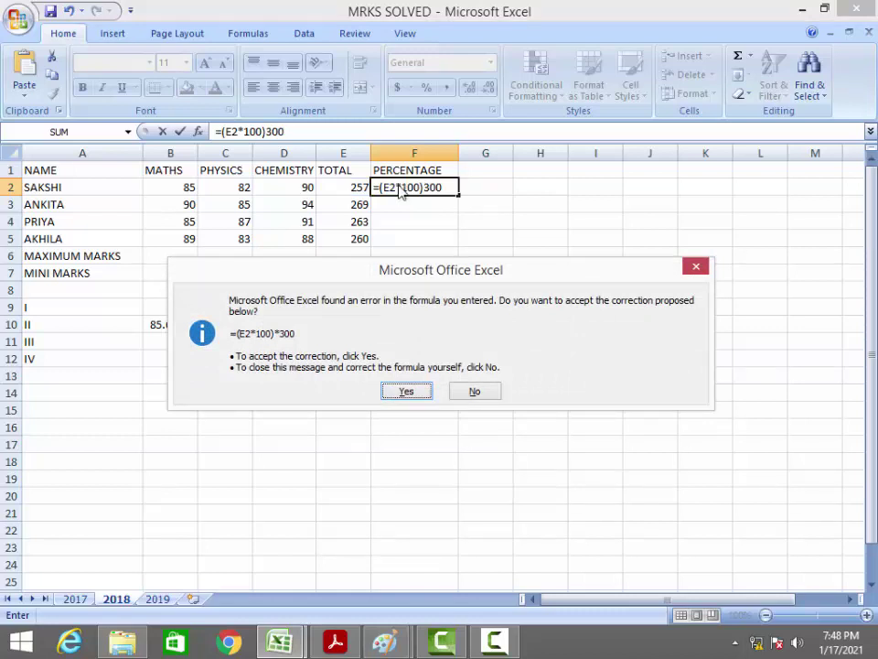
key("n")
key("Return")
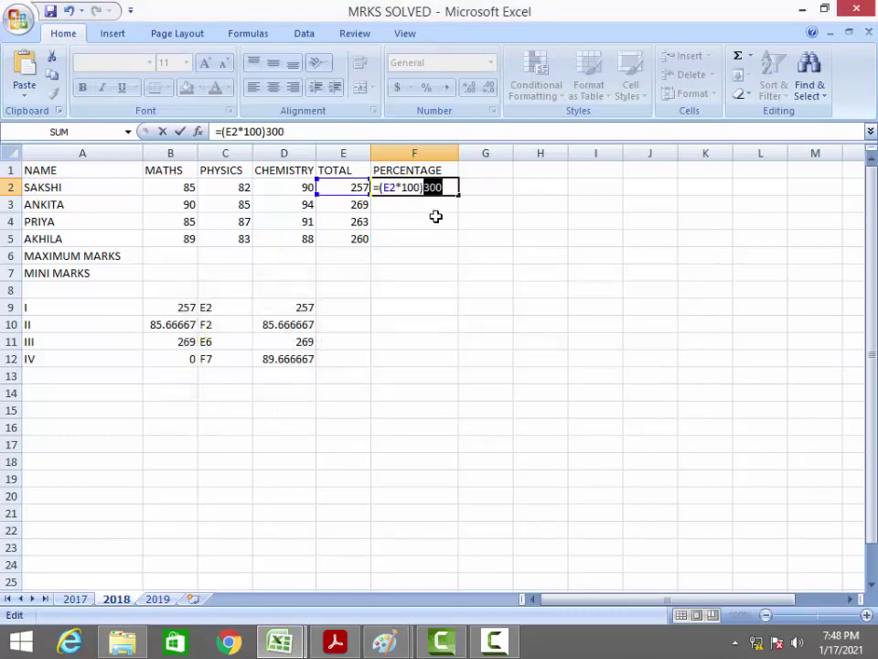
left_click(422, 188)
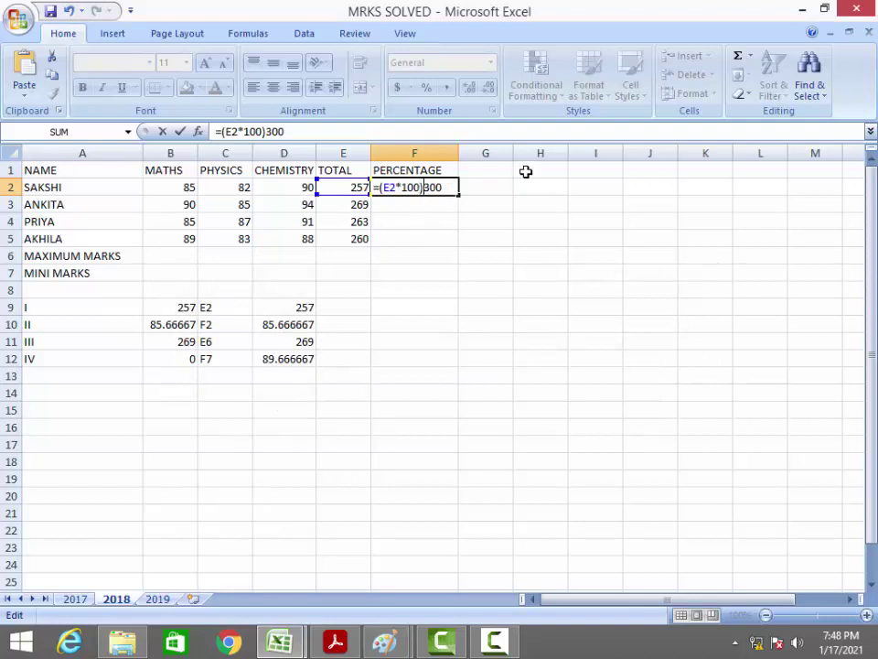
type("/")
key("Return")
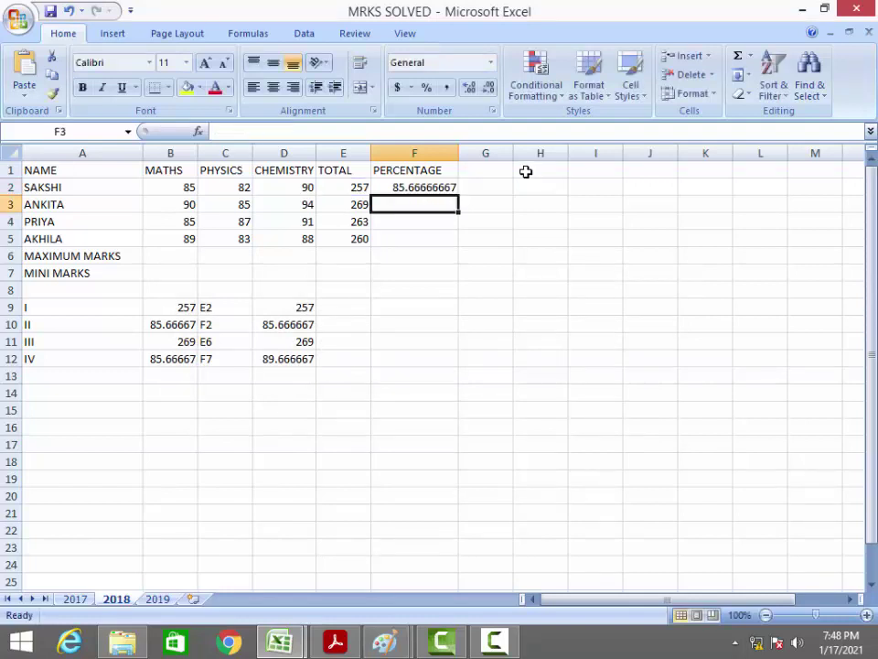
- Format the percentage in F2 to show two decimal places
left_click(447, 186)
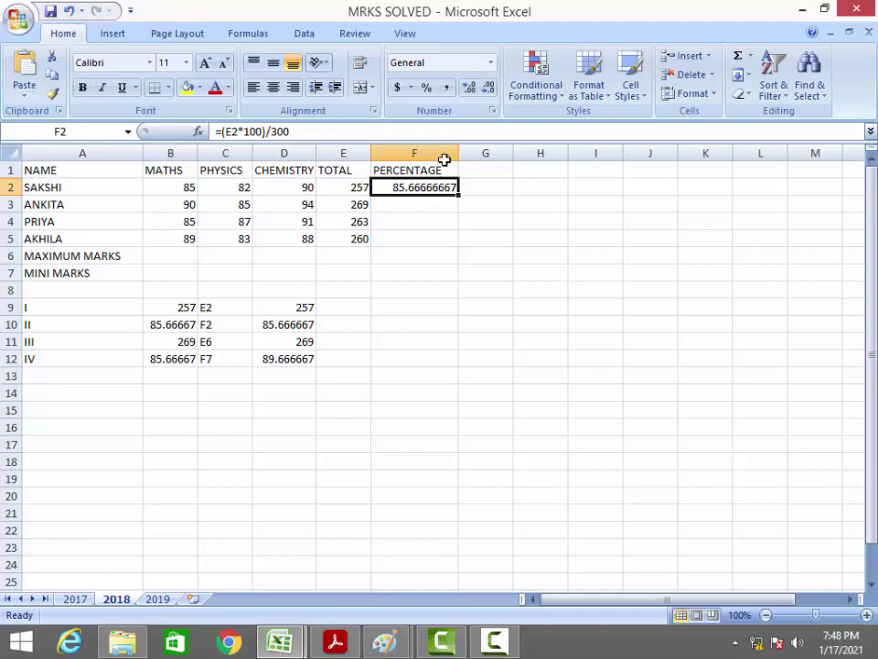
left_click(468, 88)
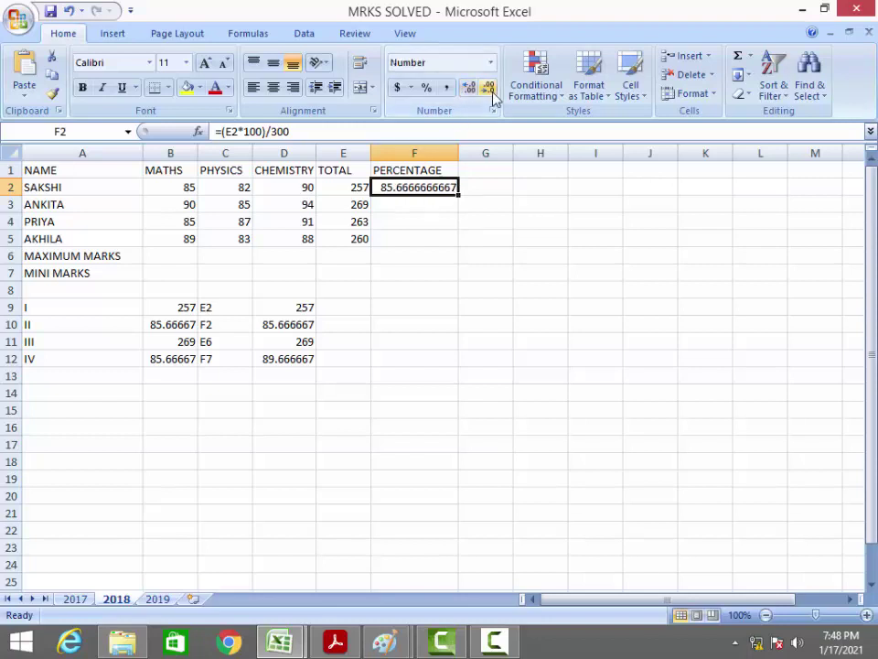
left_click(488, 89)
left_click(488, 88)
left_click(488, 89)
left_click(488, 88)
left_click(489, 88)
left_click(488, 89)
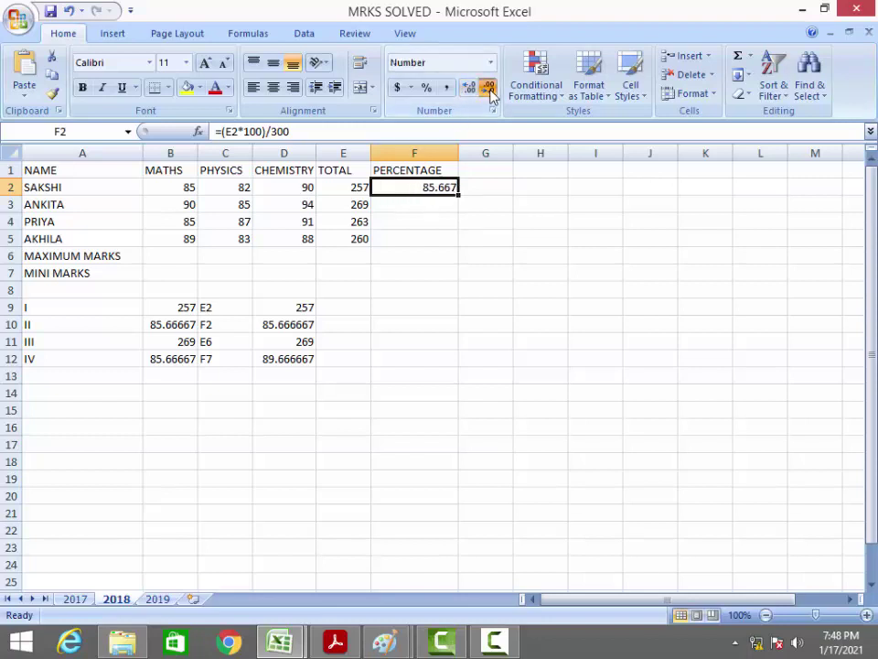
left_click(488, 89)
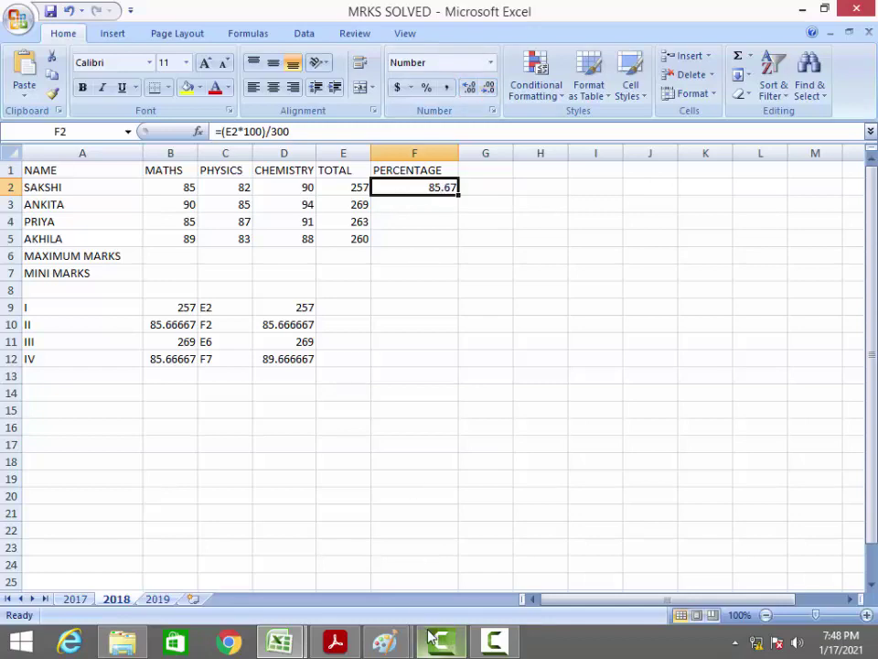
- On the Paint long division, brush extra 6s in red, round the second decimal to 7, write 85.67, and return to Excel
mouse_move(382, 647)
left_click(447, 581)
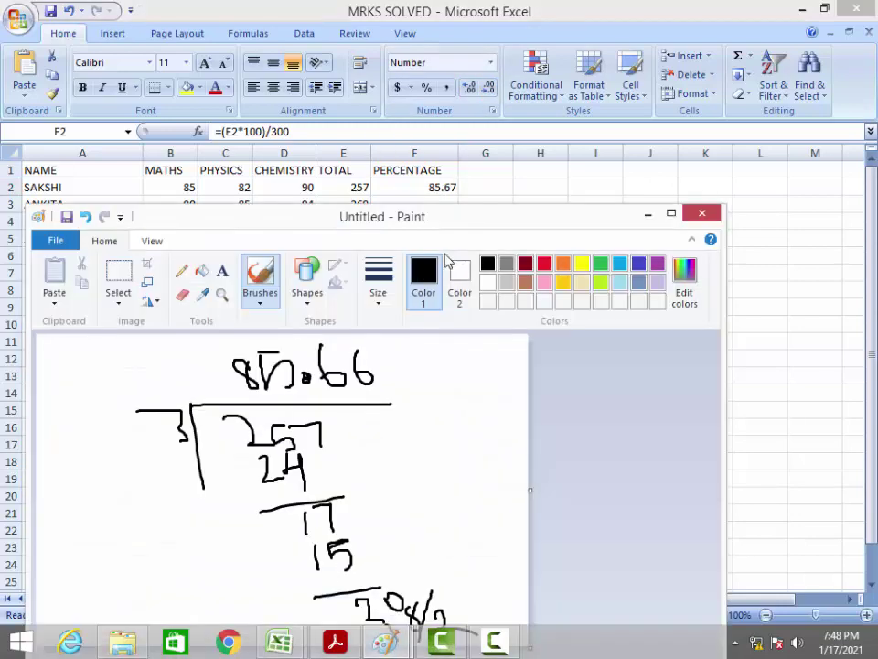
left_click(543, 264)
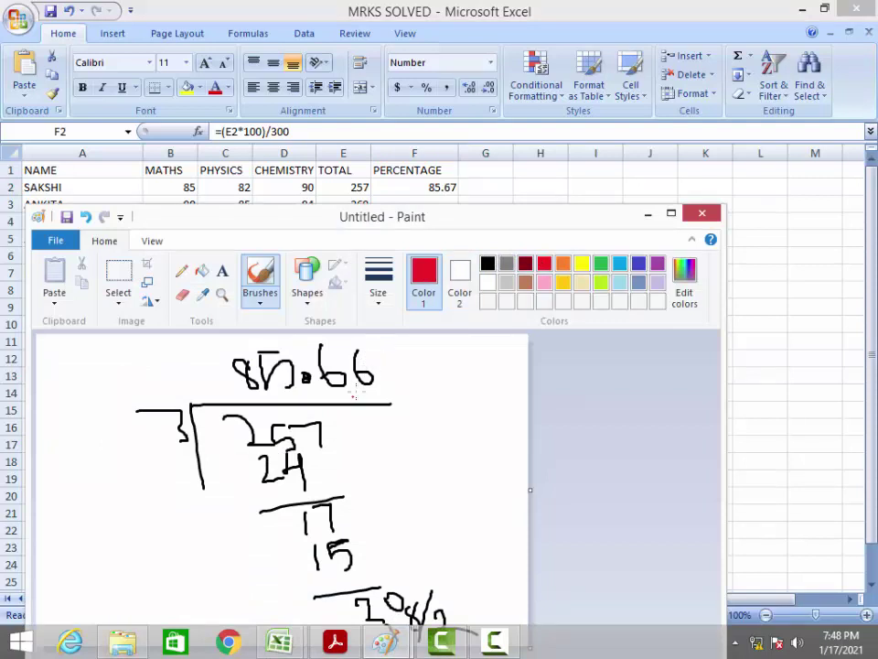
left_click_drag(392, 347, 394, 379)
mouse_move(441, 350)
left_mouse_down()
mouse_move(445, 371)
mouse_move(340, 363)
left_mouse_up()
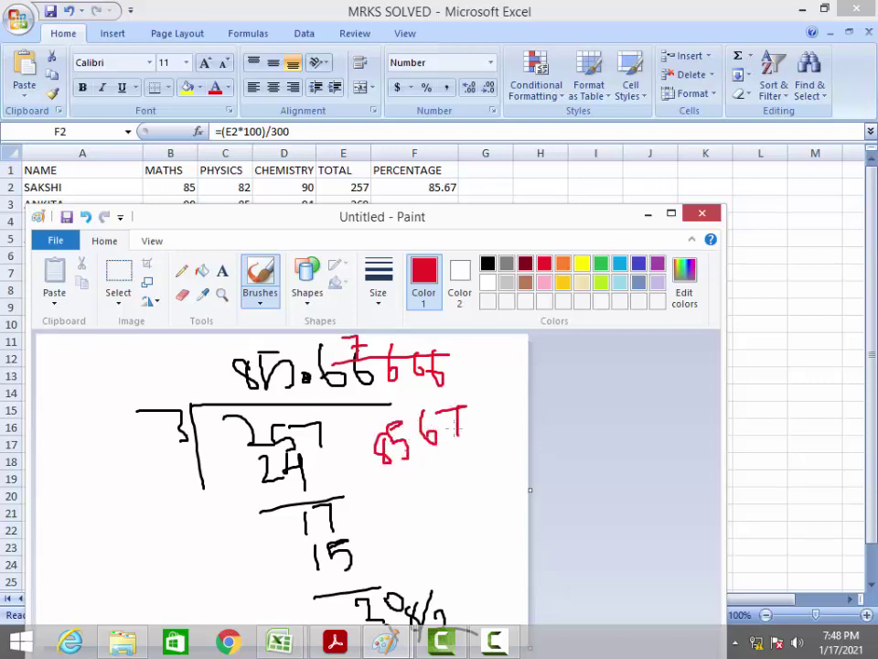
left_click(646, 214)
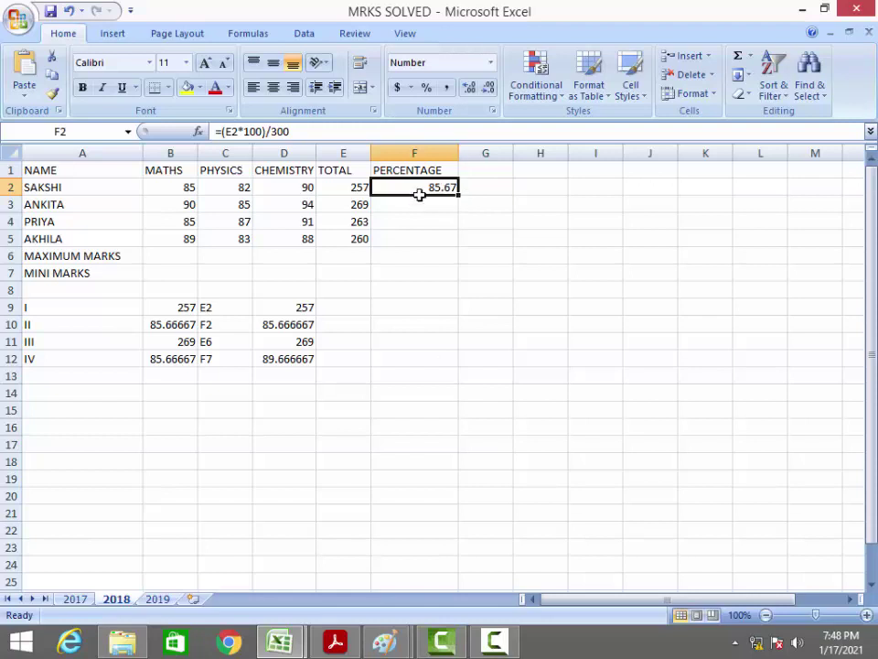
- Fill the percentage formula from F2 down to F5 and look over the filled range
left_click_drag(417, 194, 425, 240)
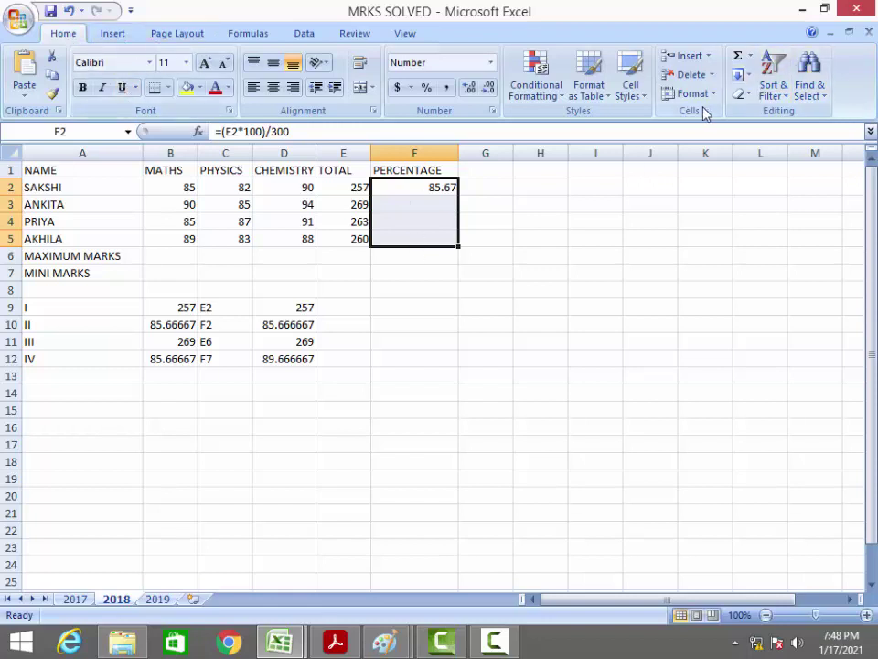
left_click(741, 75)
left_click(768, 96)
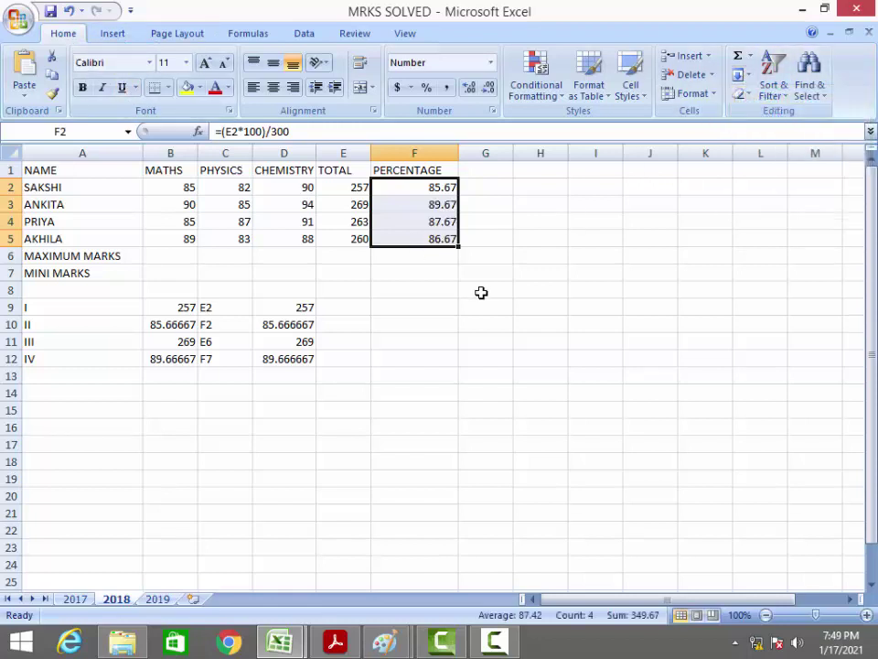
left_click(480, 292)
left_click_drag(448, 190, 442, 238)
left_click(354, 375)
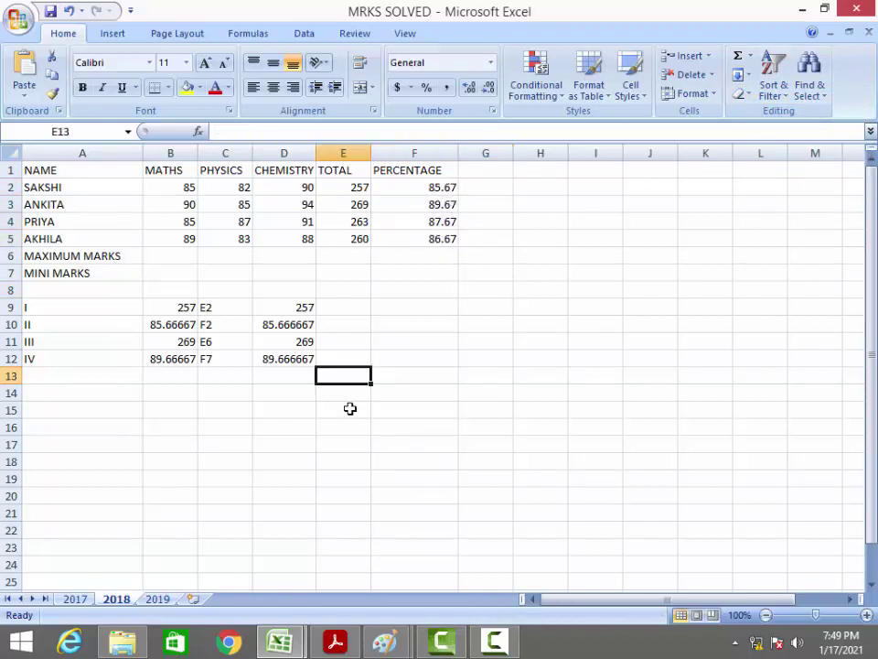
- Switch to the exam paper PDF and read expression iii for cell E6
left_click(334, 643)
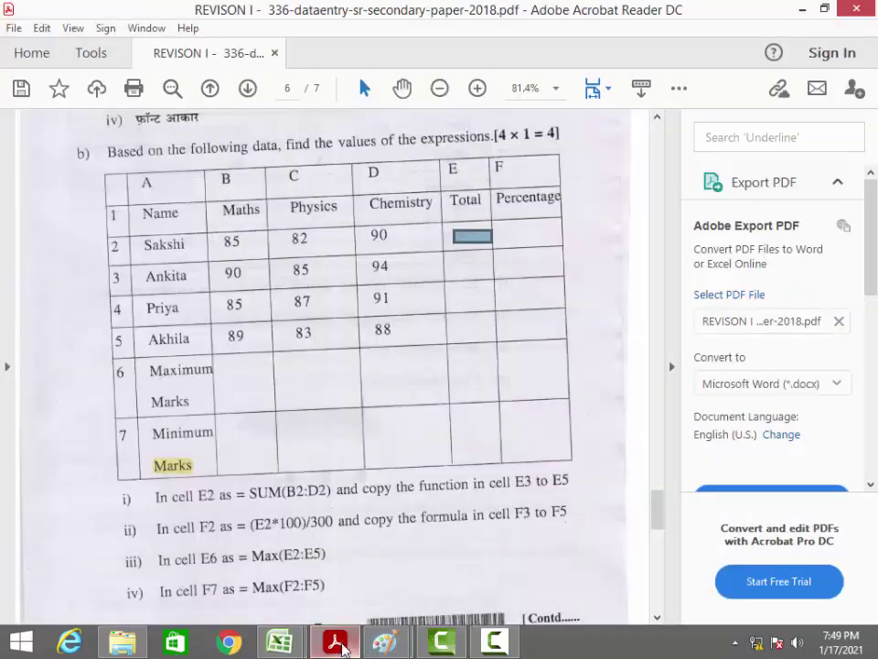
left_click_drag(160, 558, 220, 561)
left_click(243, 566)
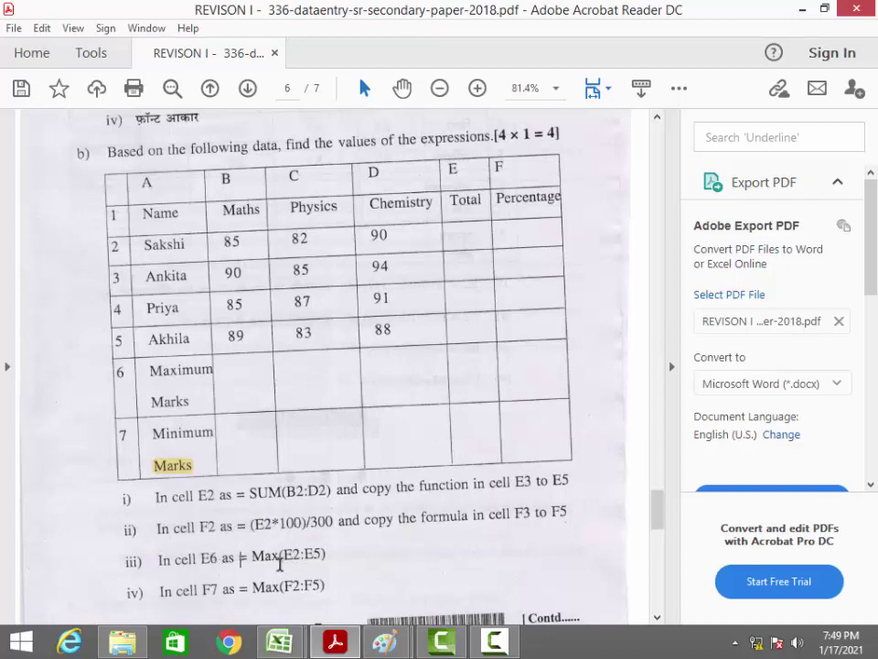
- Return from the exam PDF to the Excel marks sheet and enter =MAX(E2:E5) in cell E6 for the maximum total
left_click_drag(254, 559, 327, 554)
left_click(335, 572)
left_click(802, 9)
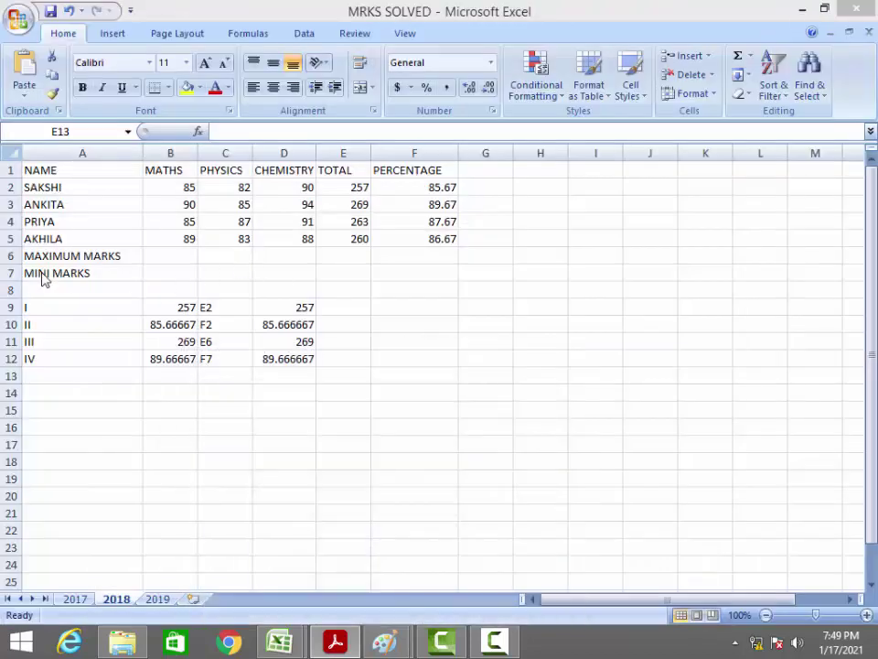
left_click(352, 255)
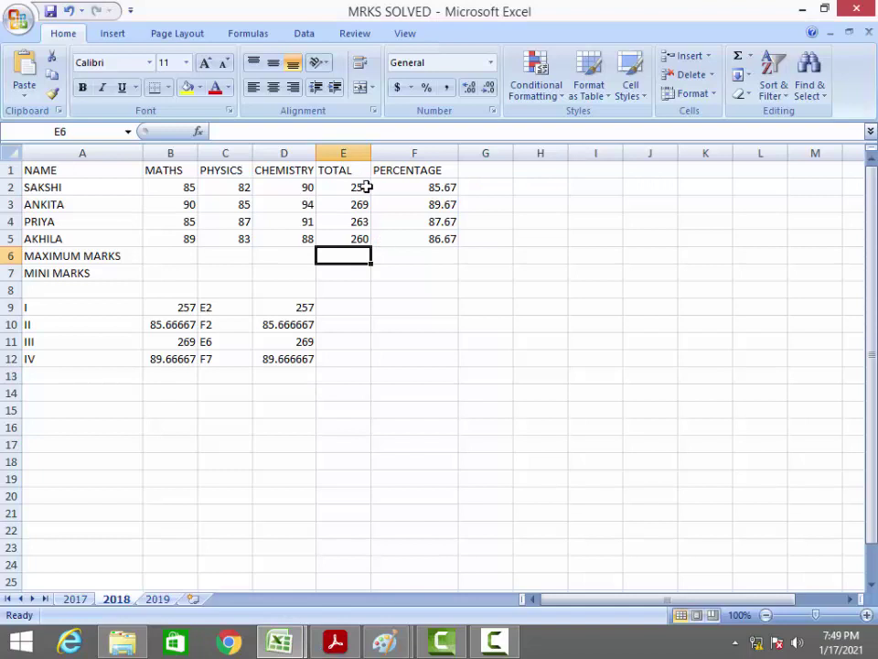
type("=MAX")
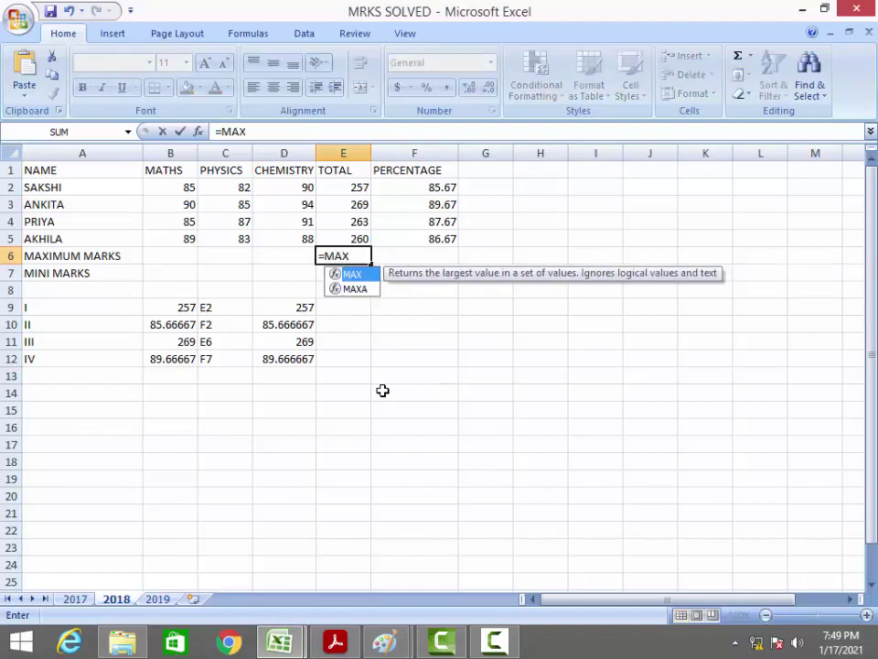
type("(")
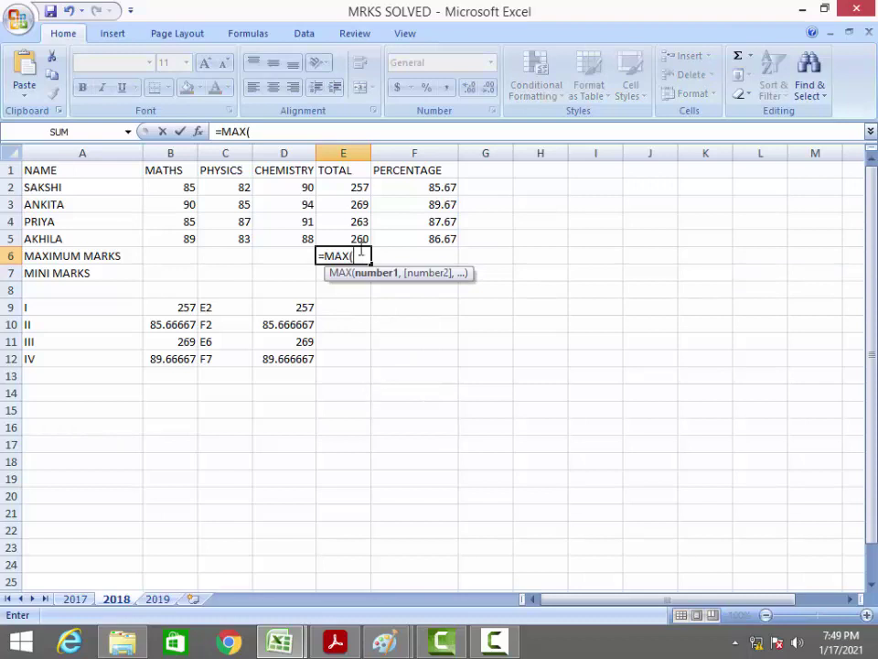
left_click_drag(355, 192, 355, 236)
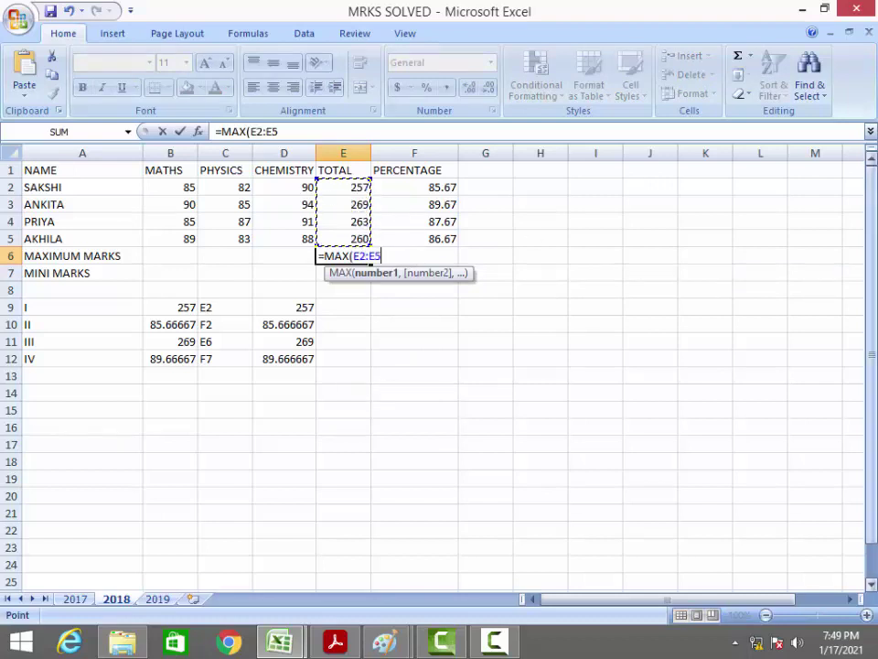
type(")")
key("Return")
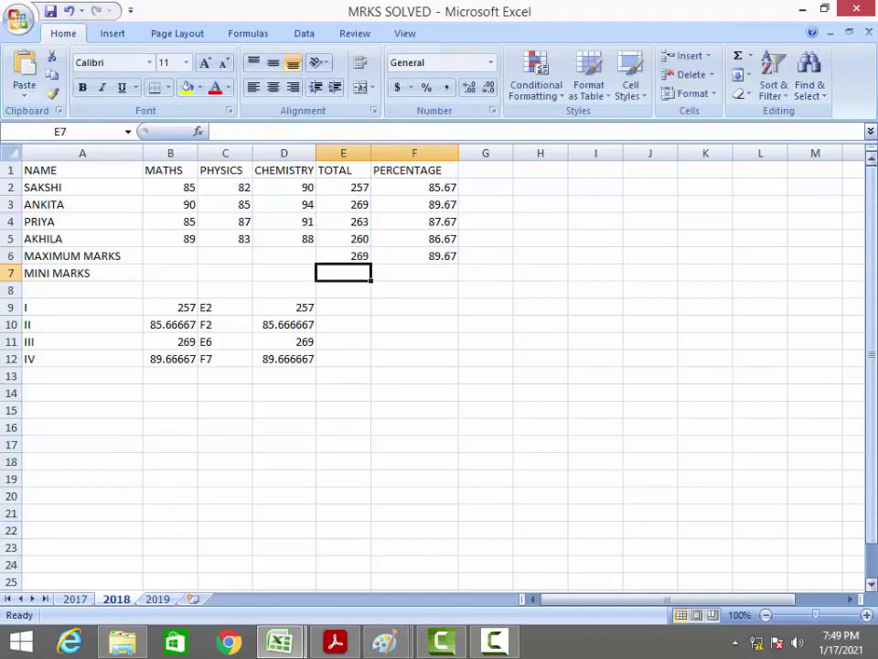
left_click(343, 255)
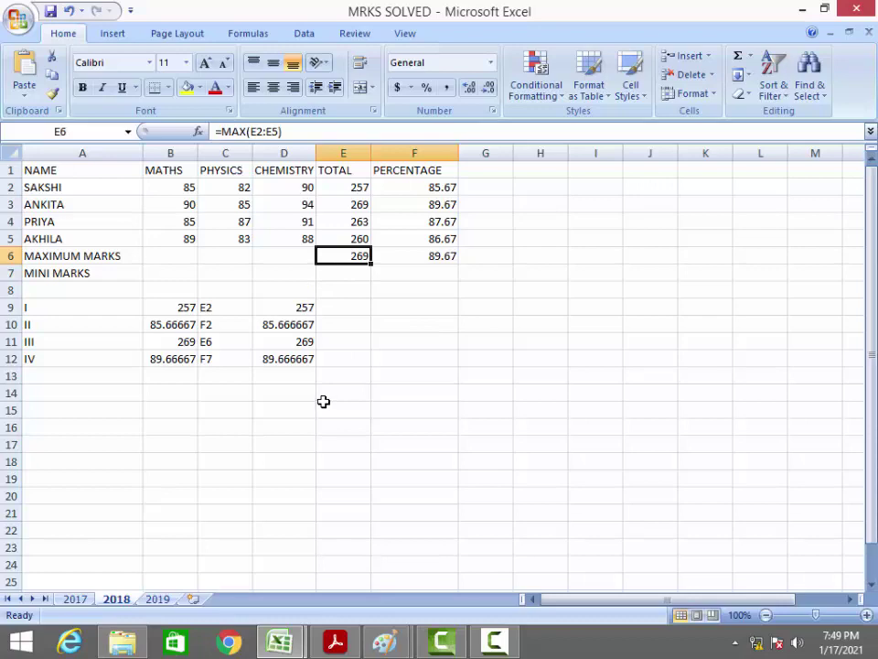
- Look up expression iv in the exam PDF and replace the formula in Excel cell F6 with =MAX(F2:F5)
left_click(335, 643)
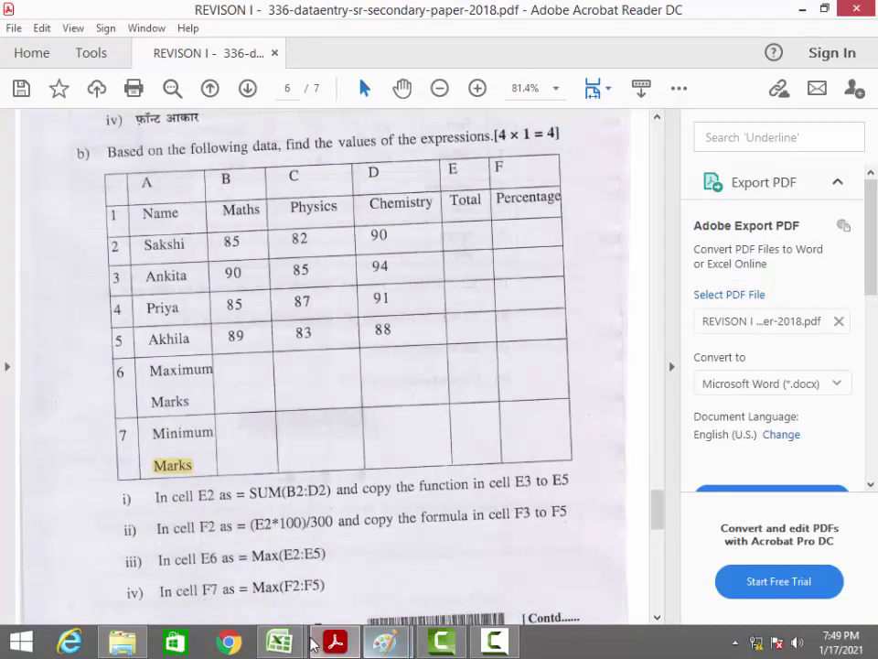
left_click(279, 643)
left_click(355, 581)
left_click(440, 255)
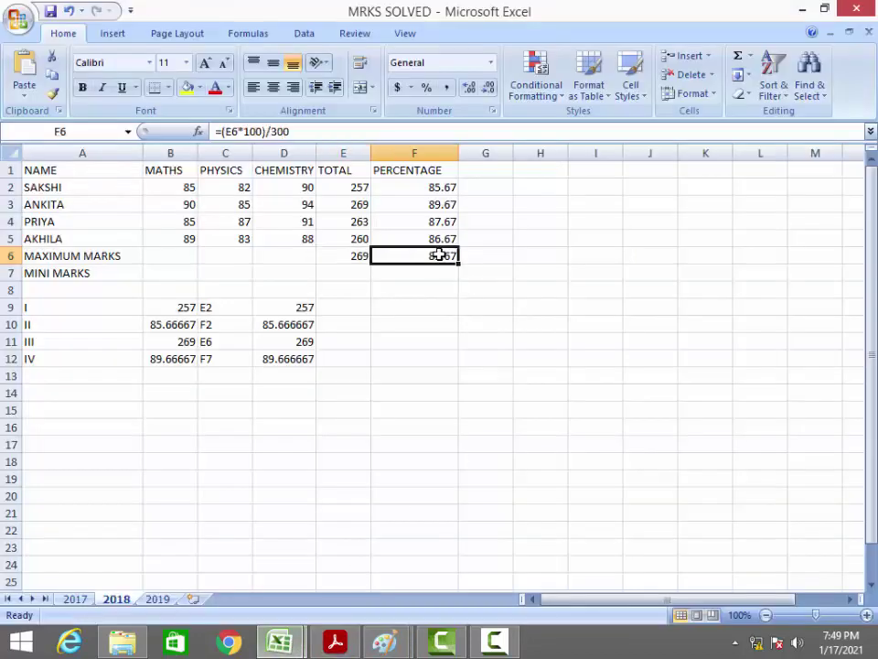
key("Delete")
type("=")
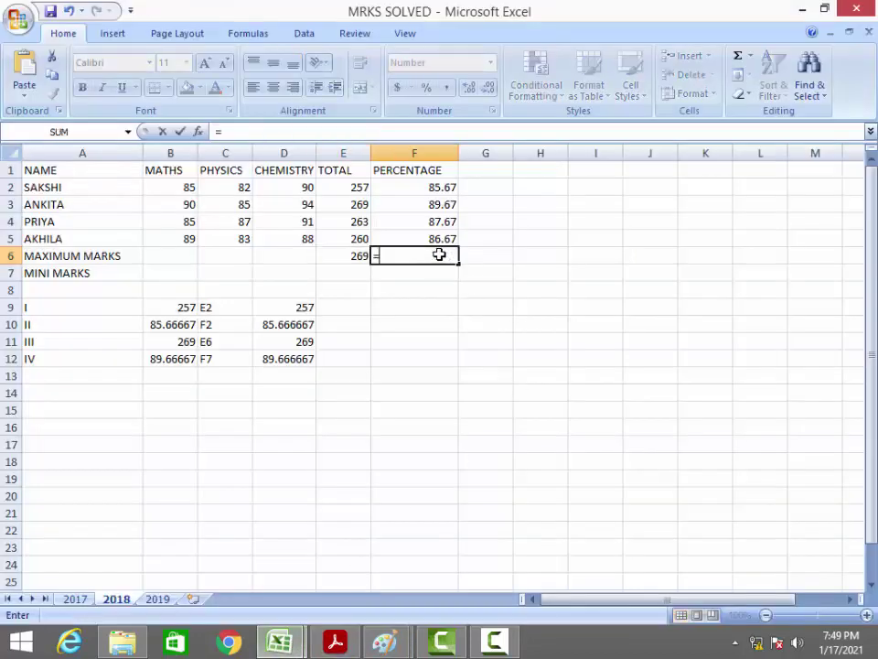
type("MAX(")
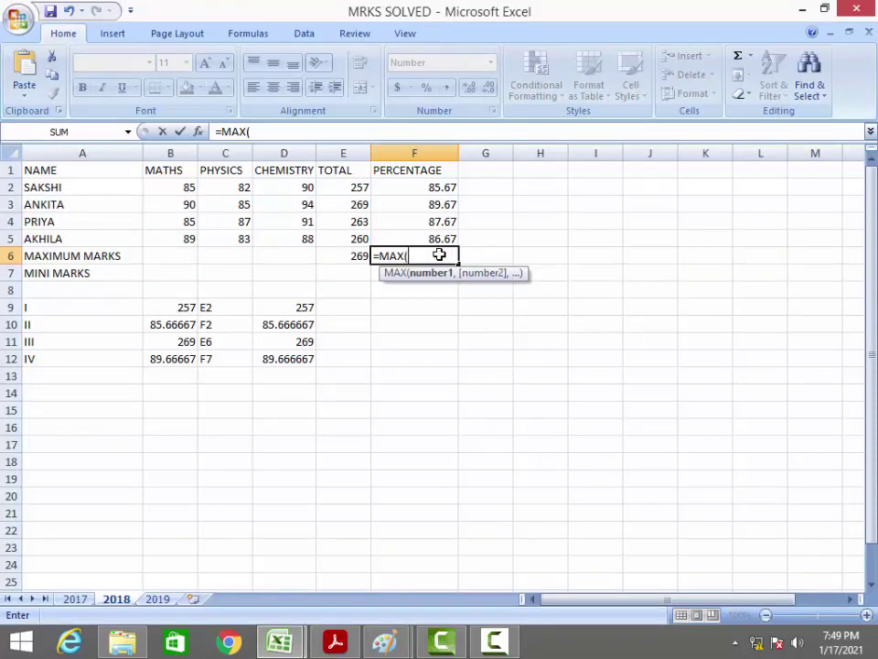
type("F2:")
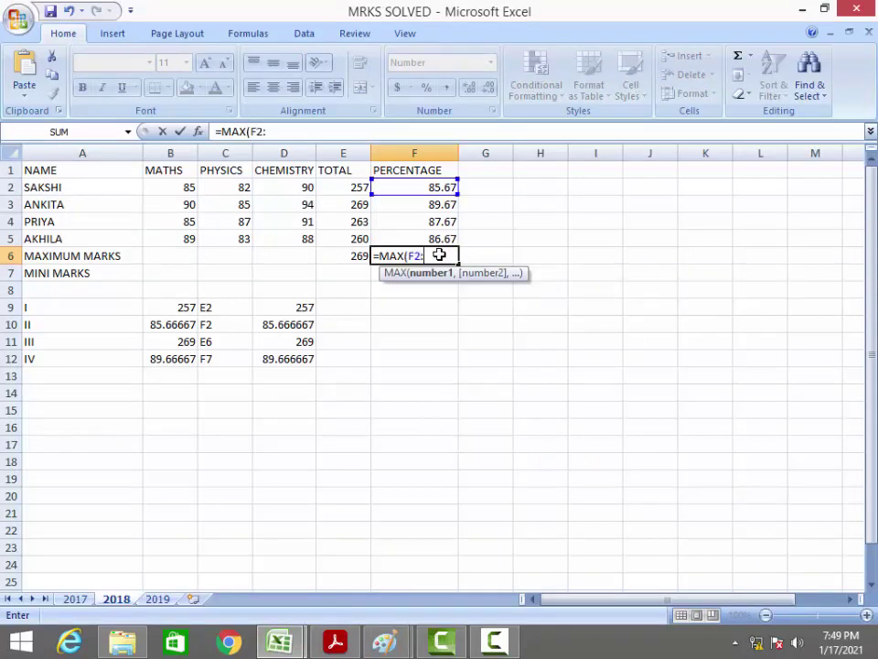
type("F5)")
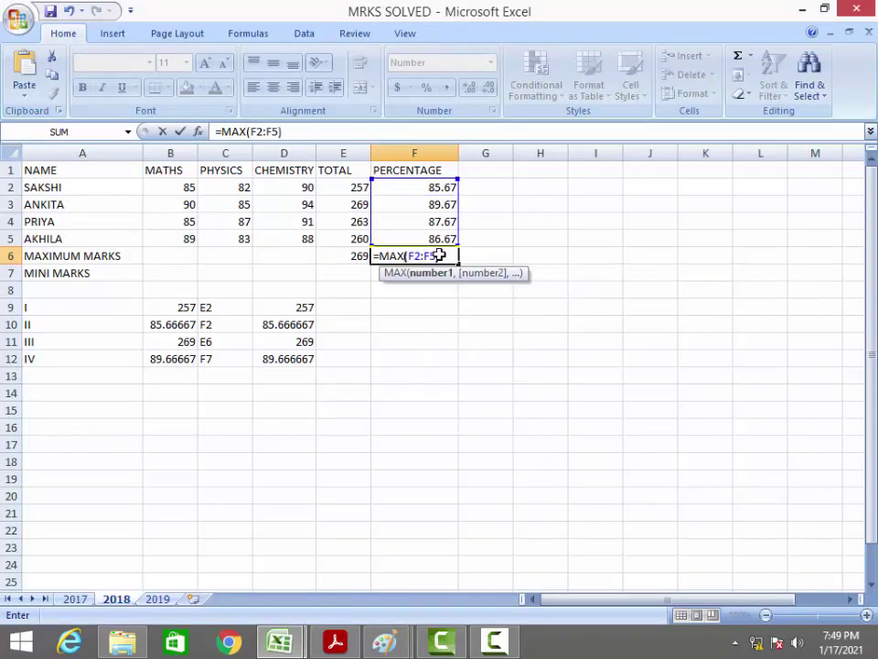
key("Return")
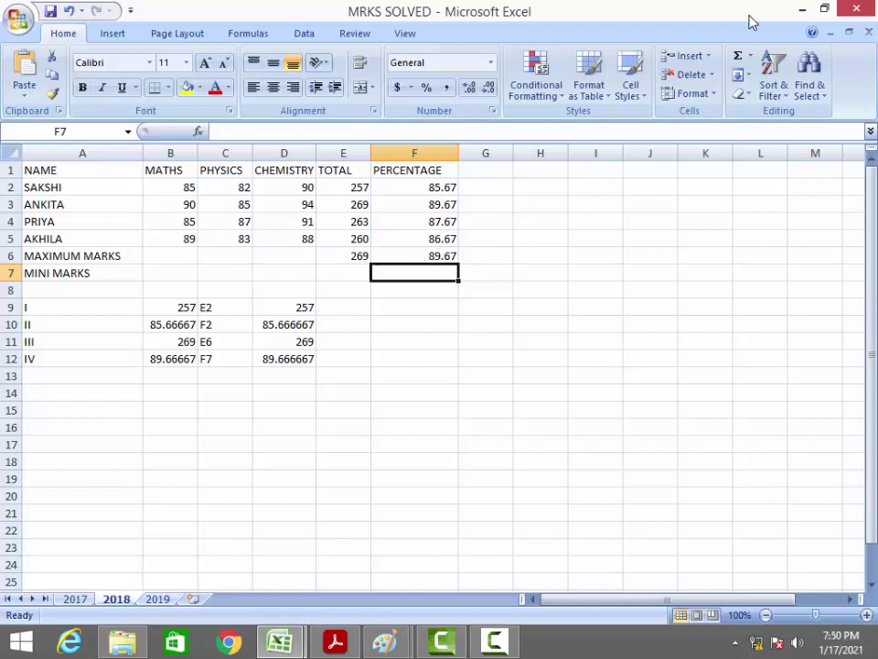
- Compare the maximum formulas in E6 and F6 with the total and percentage cells in row 3
left_click(352, 254)
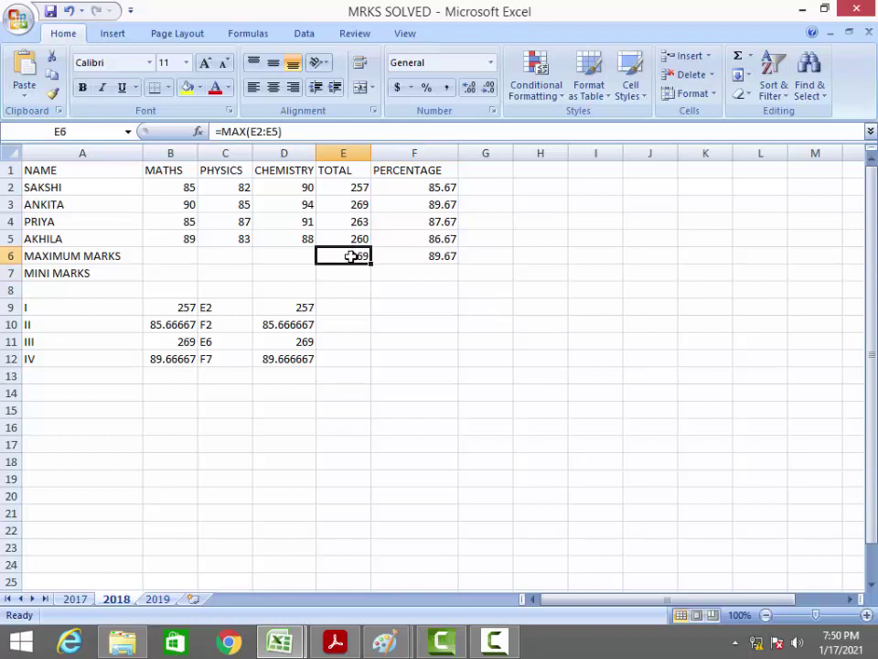
left_click(355, 202)
left_click(416, 256)
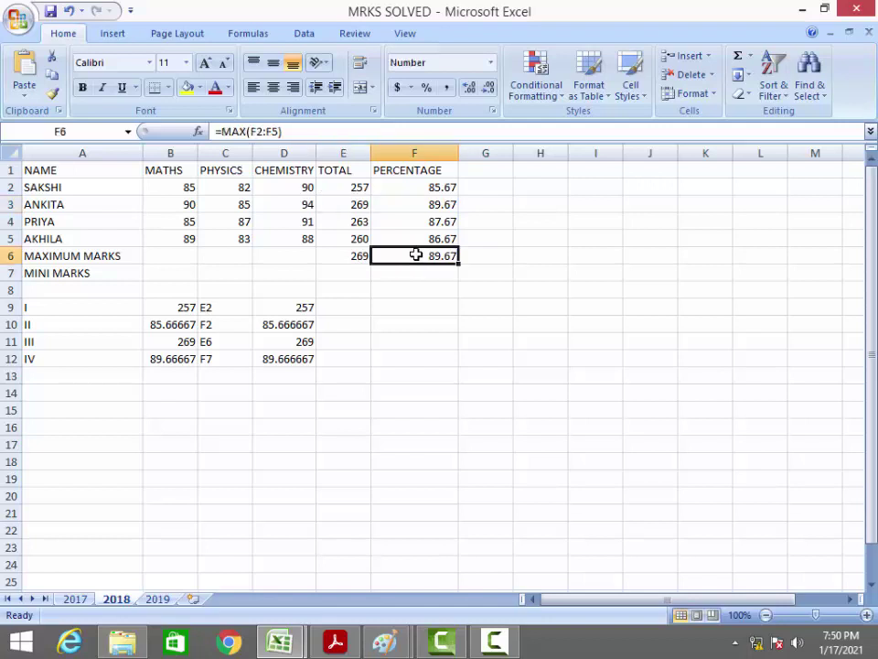
left_click(413, 201)
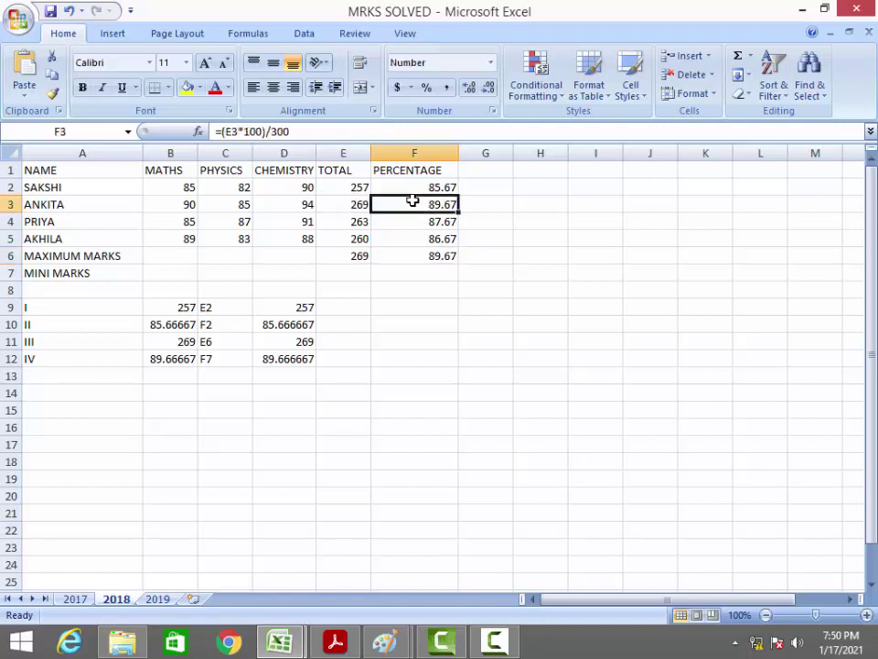
left_click(347, 255)
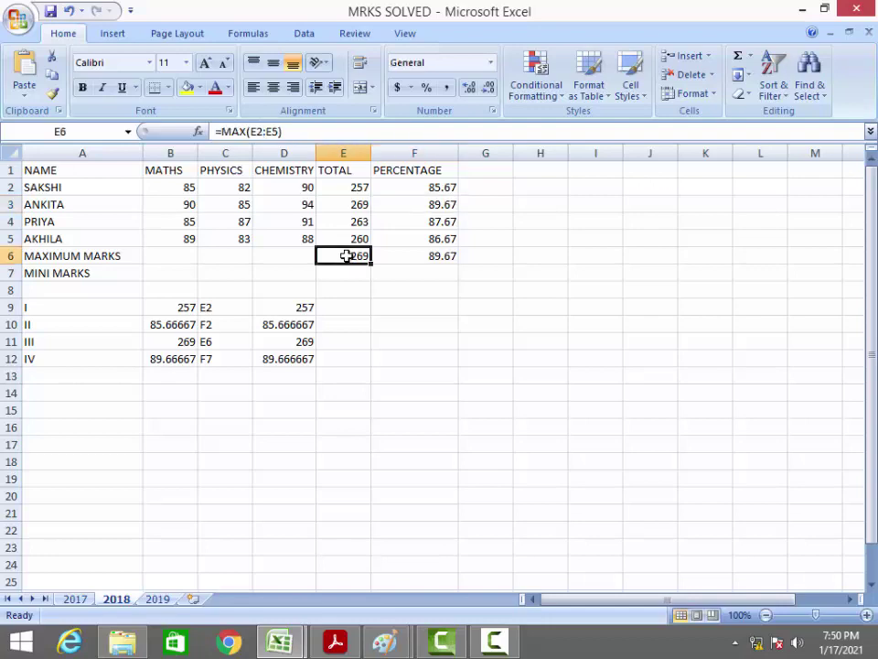
left_click(414, 255)
left_click(360, 257)
left_click(396, 258)
left_click(364, 257)
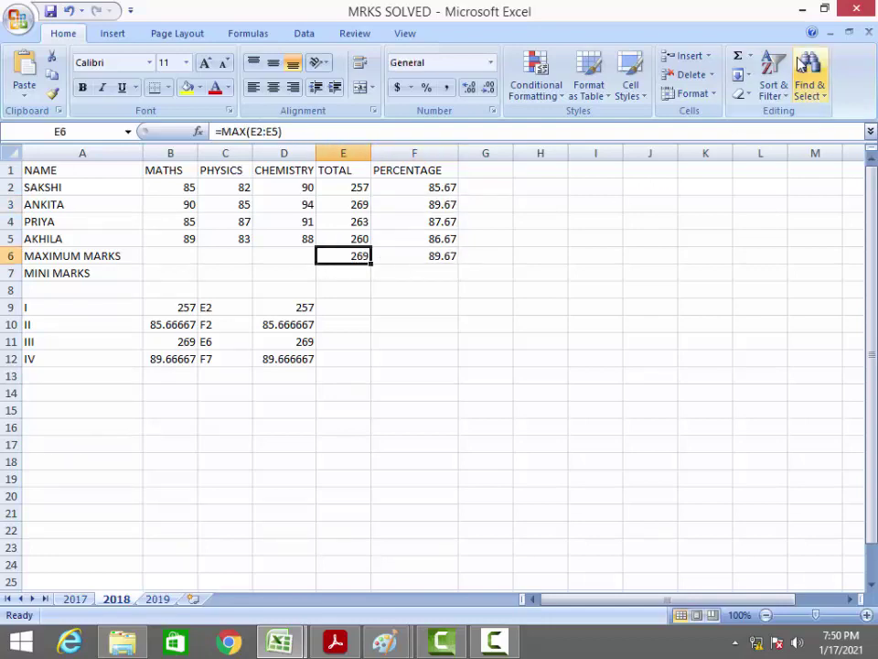
- Switch to the exam paper PDF and review the marks table and expressions i to iv of part b
left_click(802, 9)
left_click(266, 408)
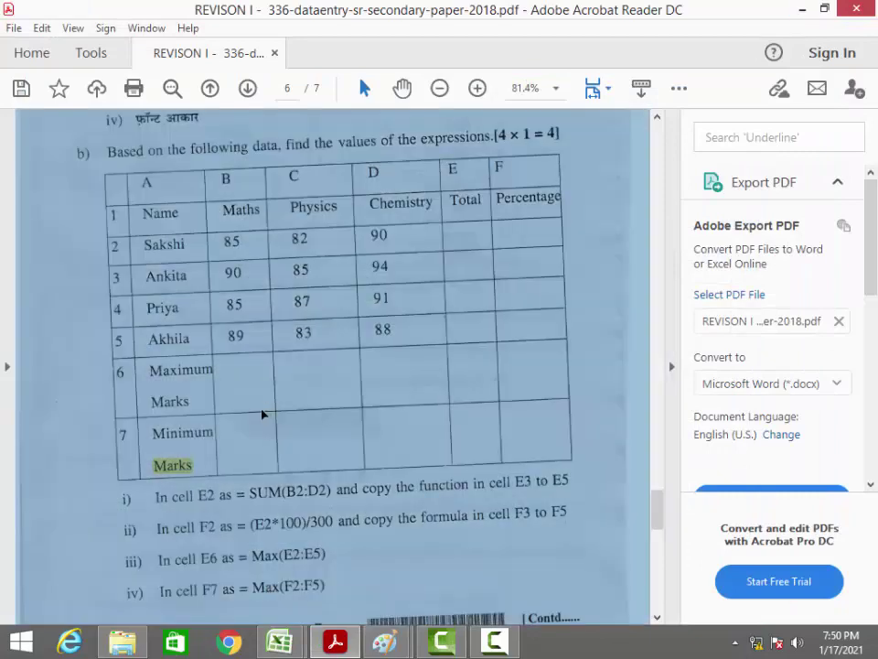
left_click(254, 413)
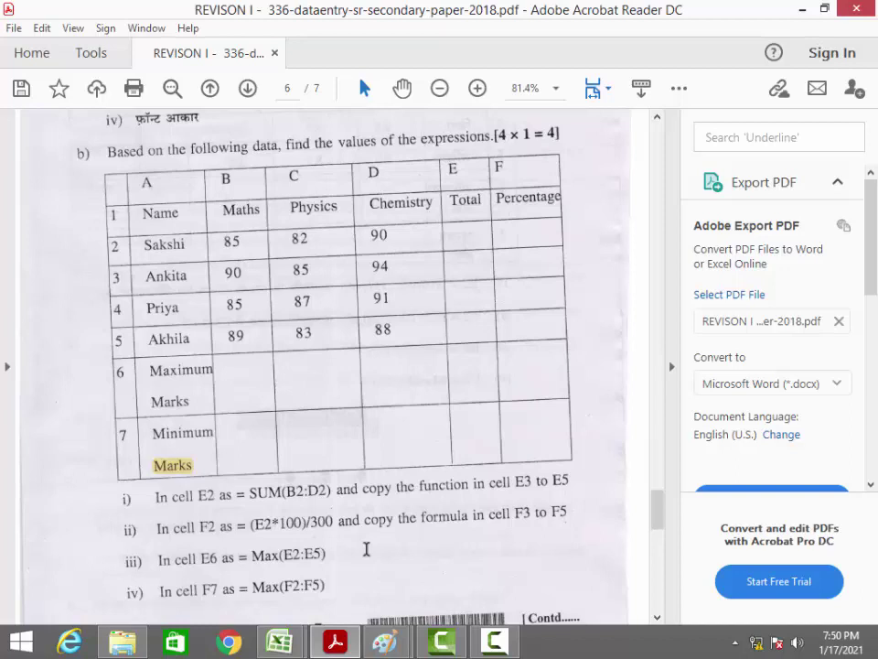
scroll(377, 539, "up", 1)
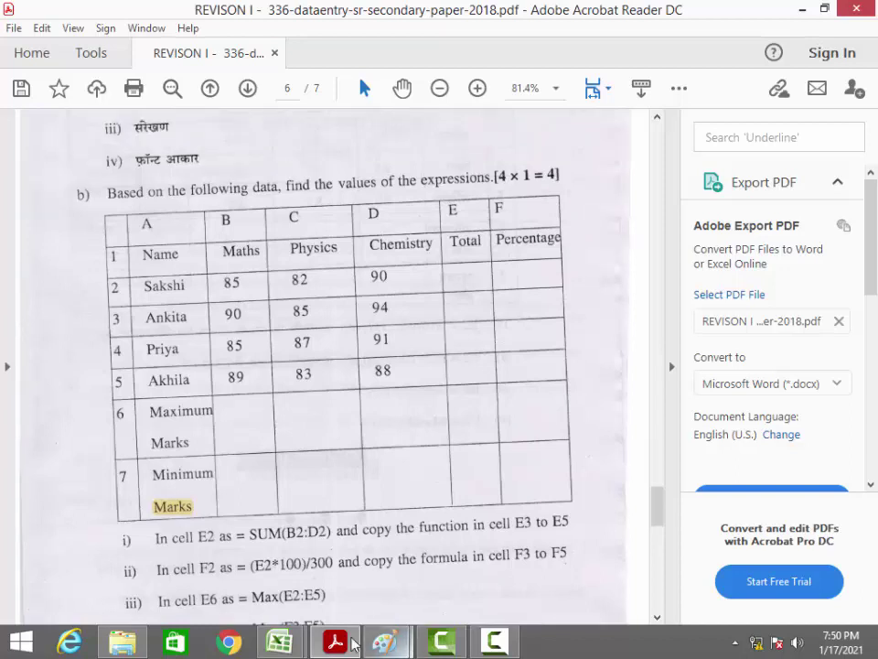
scroll(384, 497, "down", 2)
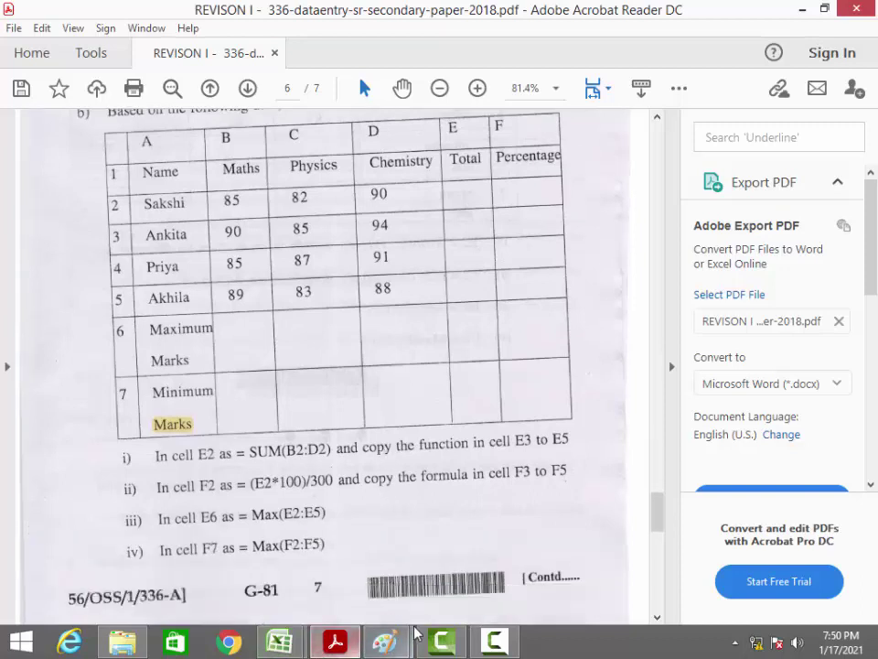